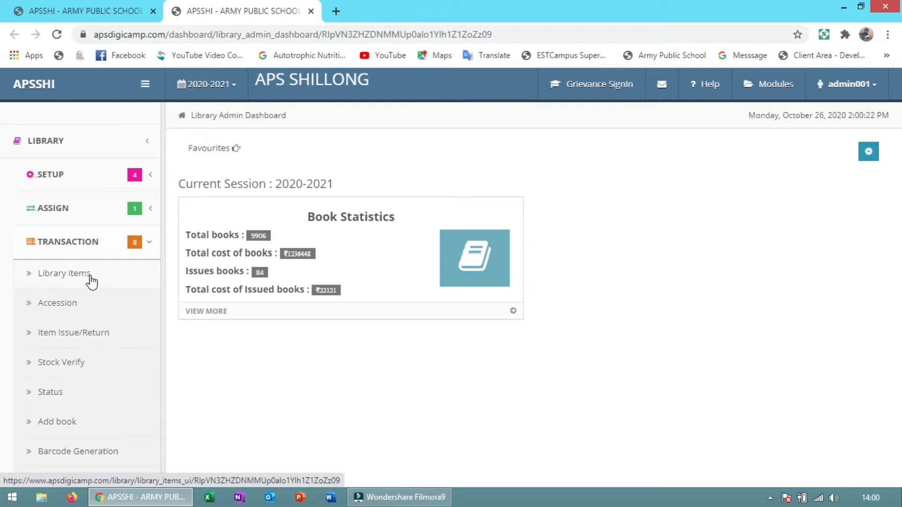
- Open Library Items and review the vendor, bill number, date and amount fields of a new bill record, closing it unsaved
left_click(90, 276)
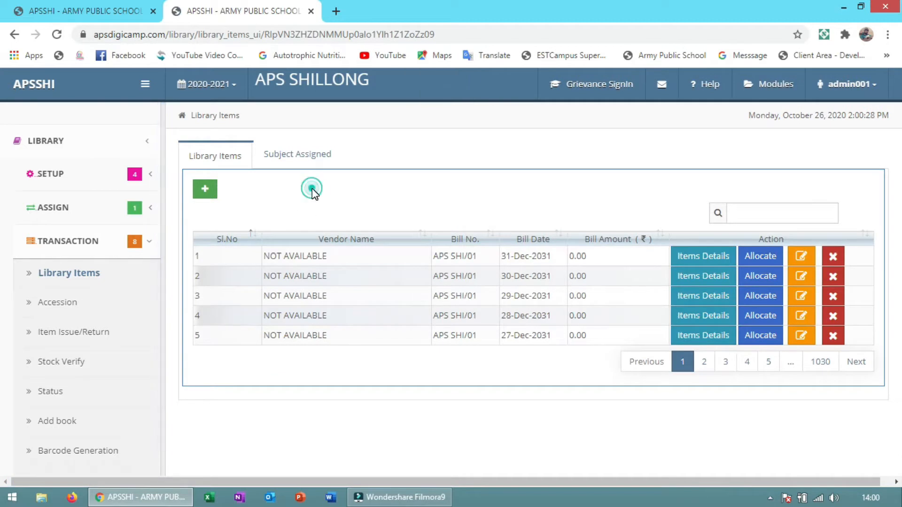
left_click(207, 190)
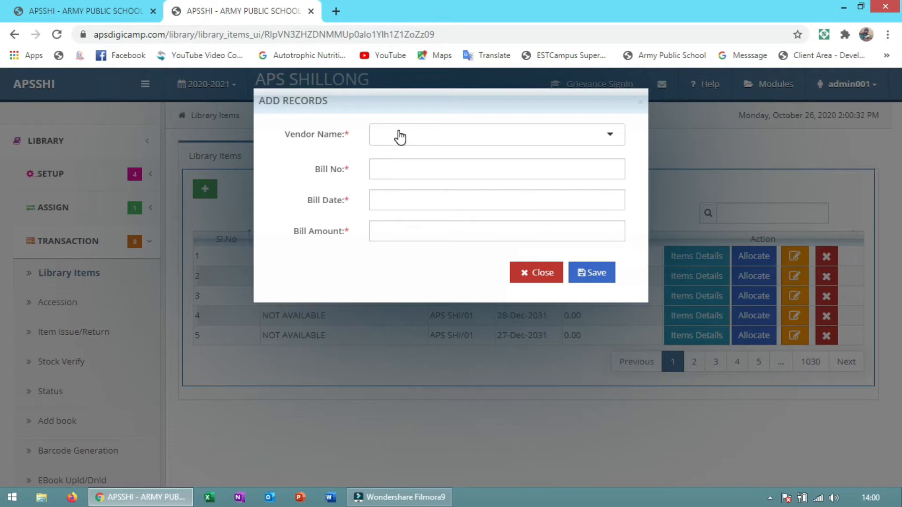
left_click(398, 132)
left_click(398, 166)
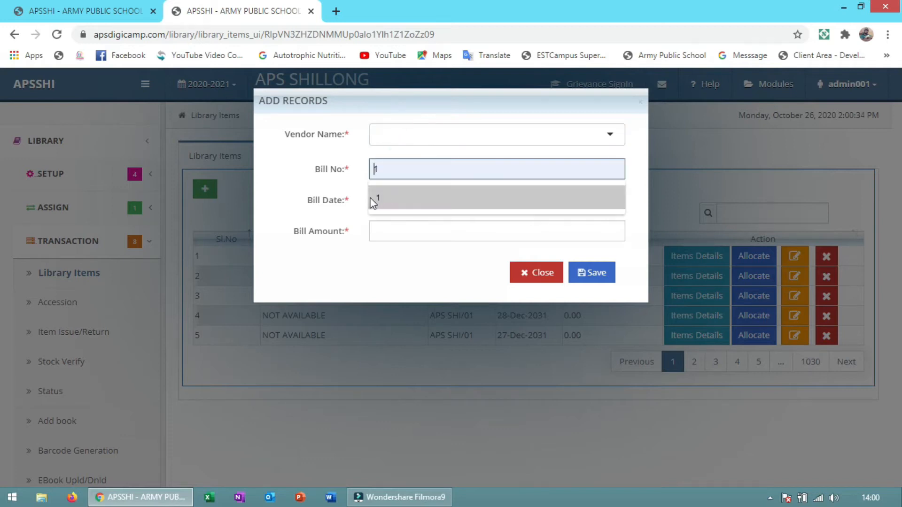
left_click(407, 237)
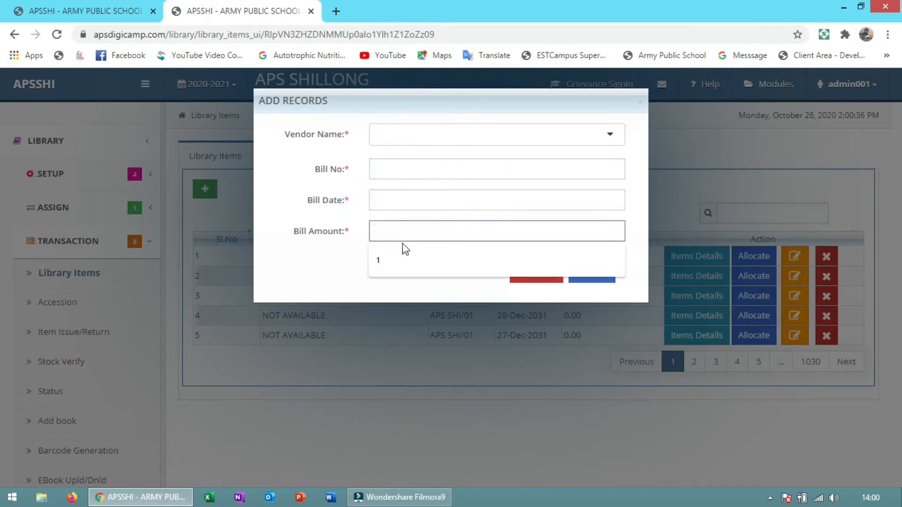
left_click(309, 256)
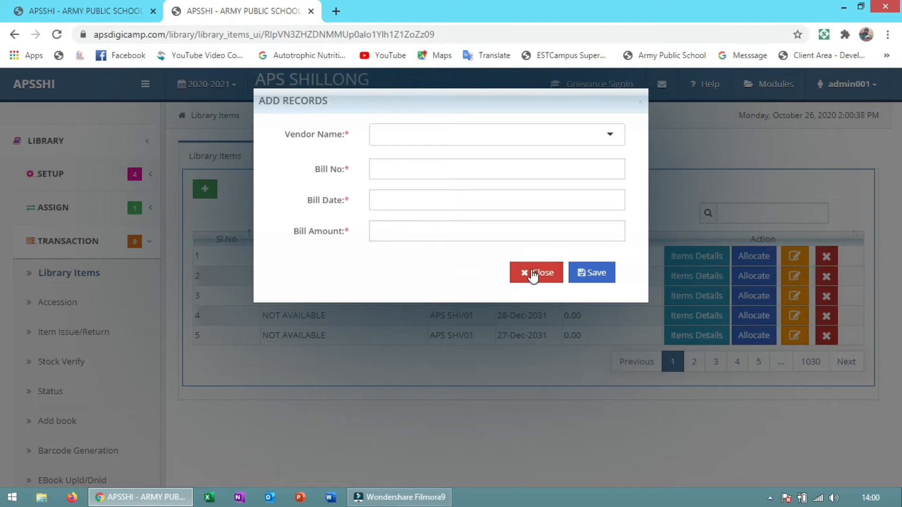
left_click(530, 275)
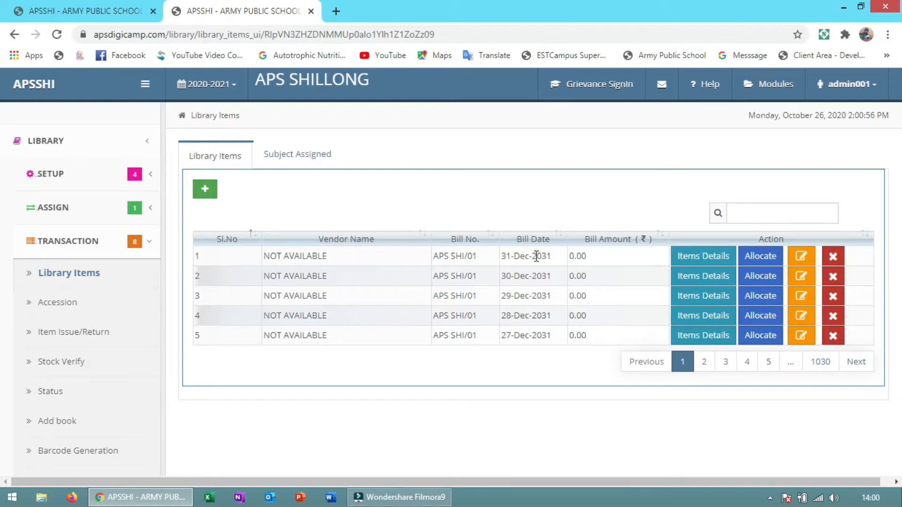
- Open the item details of the 31-Dec-2031 bill and browse the existing book titles beginning with 1
left_click(697, 258)
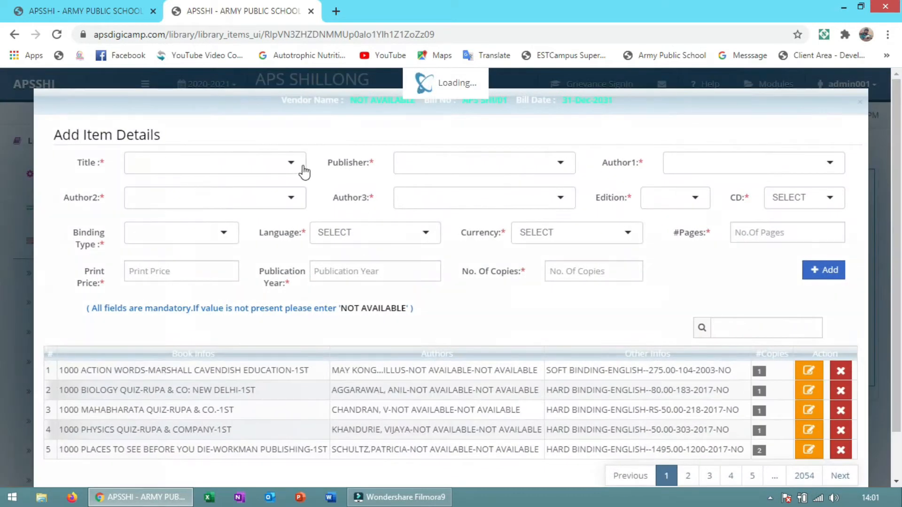
left_click(260, 163)
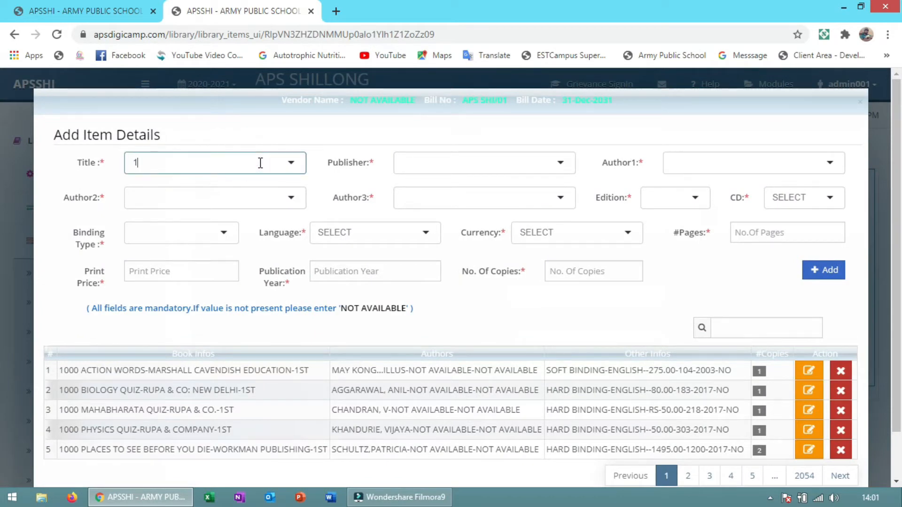
type("1")
key("Down")
key("Down")
key("Down")
key("Down")
key("Down")
key("Down")
key("Down")
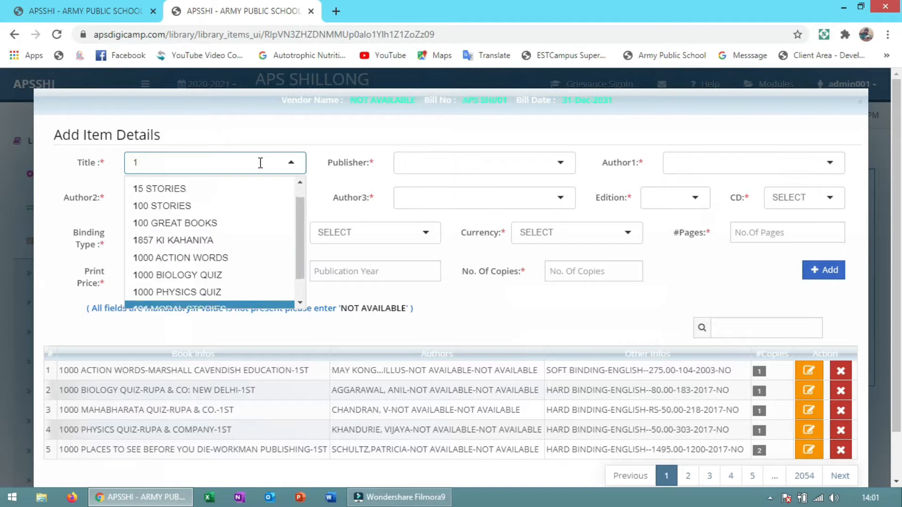
key("Down")
key("Down")
key("Up")
key("Up")
key("Up")
key("Up")
key("Up")
key("Up")
key("Up")
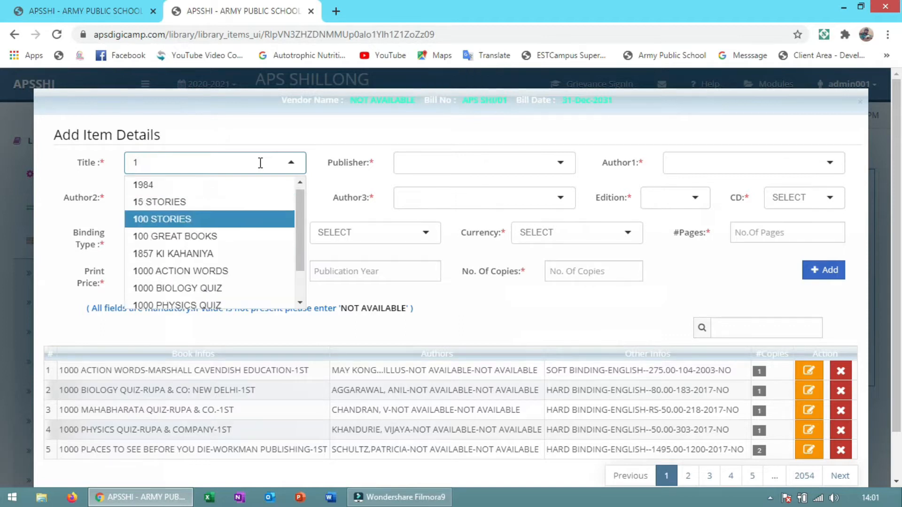
key("Down")
key("Down")
key("Down")
key("Down")
key("Down")
key("Down")
key("Down")
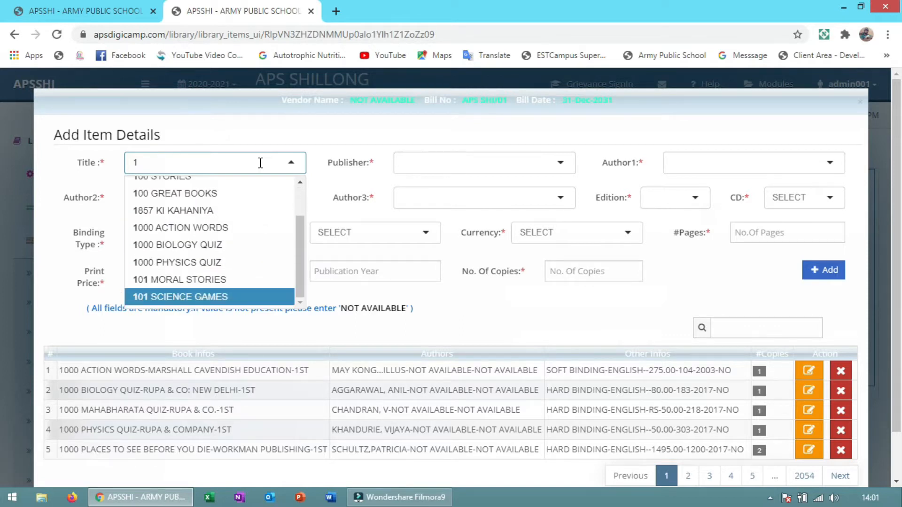
- Go through the remaining item detail fields, enter 218 as the number of pages, and close the form without adding the item
key("Tab")
key("Tab")
key("Tab")
key("Tab")
key("Tab")
key("Tab")
key("Down")
key("Down")
key("Tab")
key("Tab")
key("Down")
key("Tab")
key("Down")
key("Tab")
type("218")
key("Tab")
key("Tab")
key("Tab")
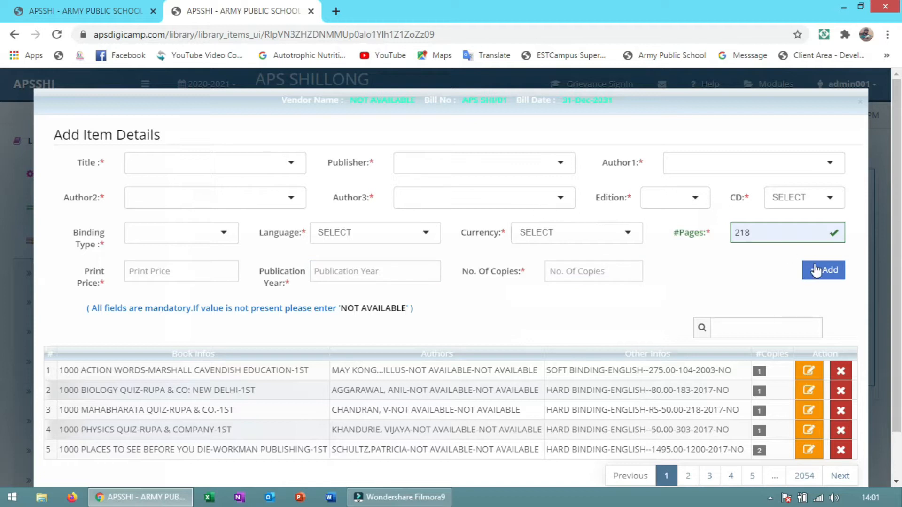
left_click(858, 104)
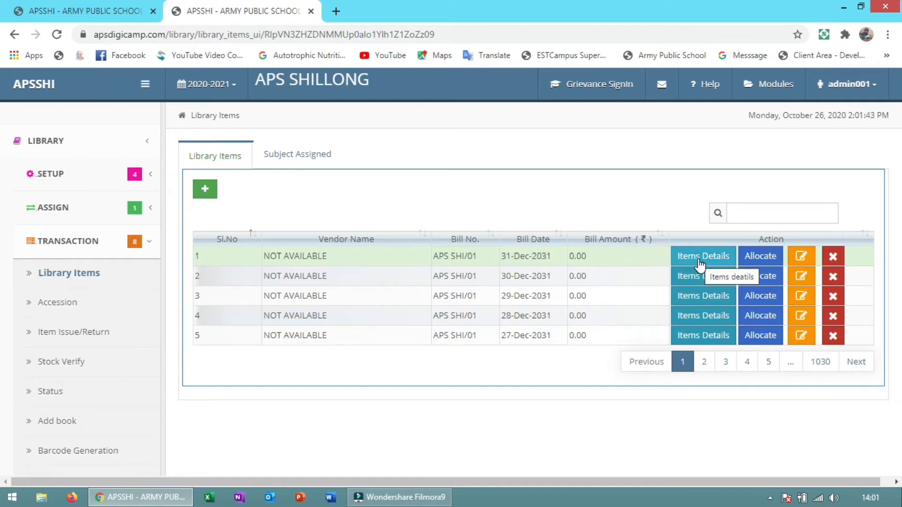
- Open the copy allocation of the 31-Dec-2031 bill and select the book MAN'S SEARCH FOR MEANING (BETTER YOURSELF BOOKS:MUMBAI)
left_click(762, 257)
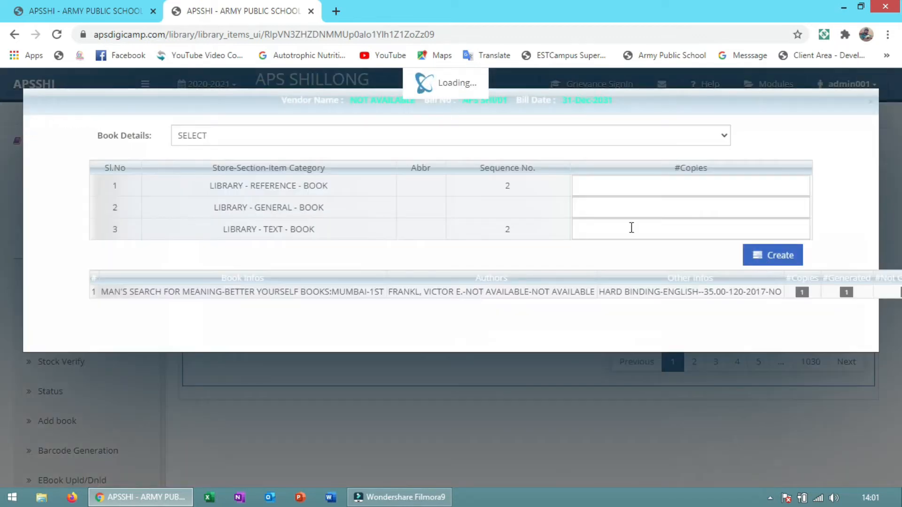
left_click(561, 137)
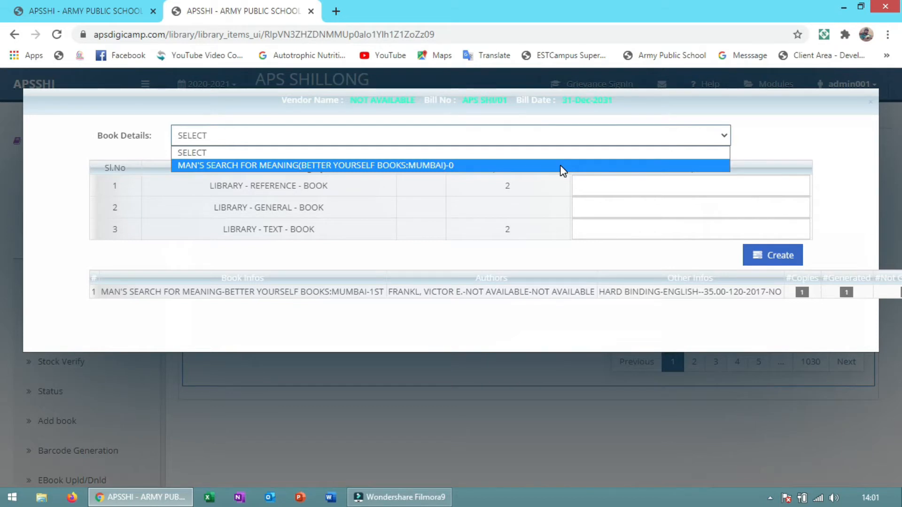
left_click(559, 165)
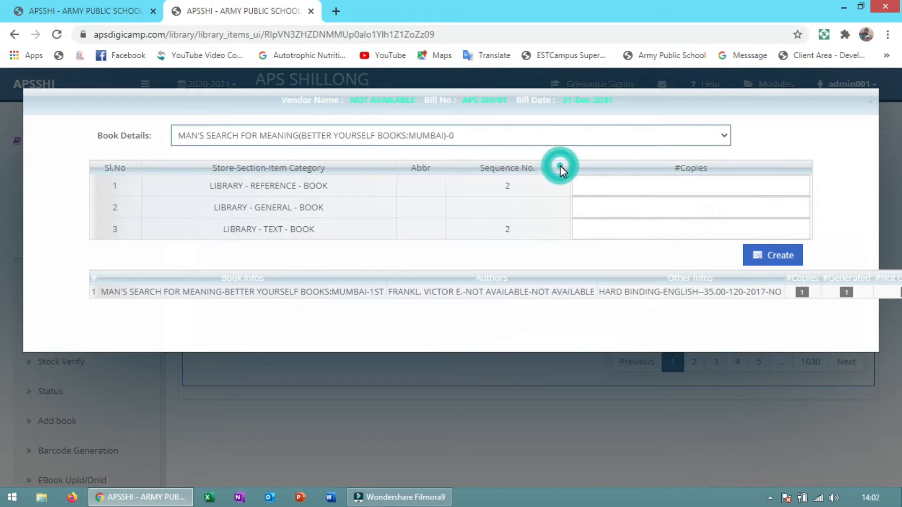
- Enter 1 reference, 0 general and 2 text book copies, and close the allocation without creating it
left_click(622, 182)
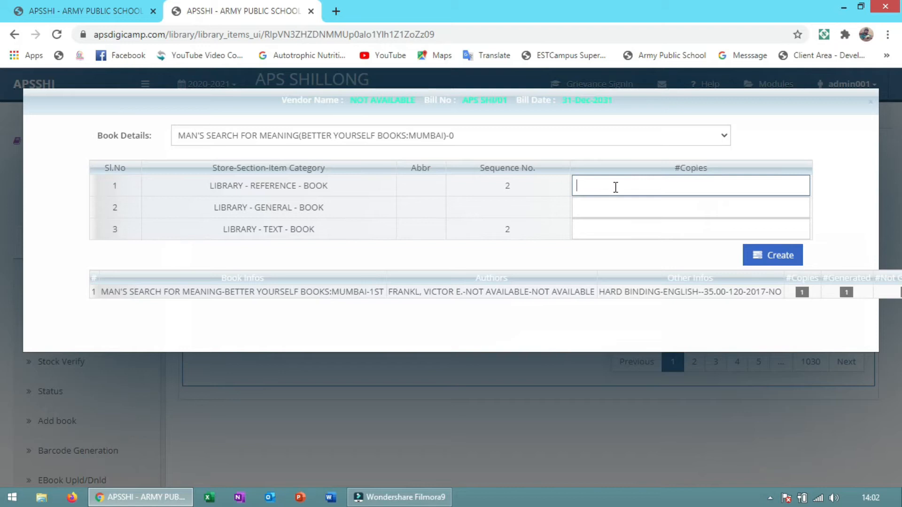
left_click(629, 206)
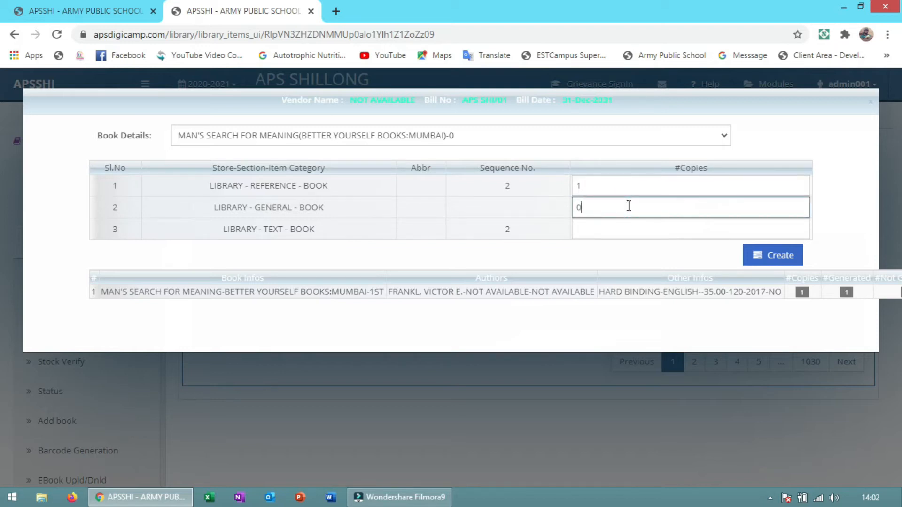
left_click(629, 229)
type("2")
left_click(666, 259)
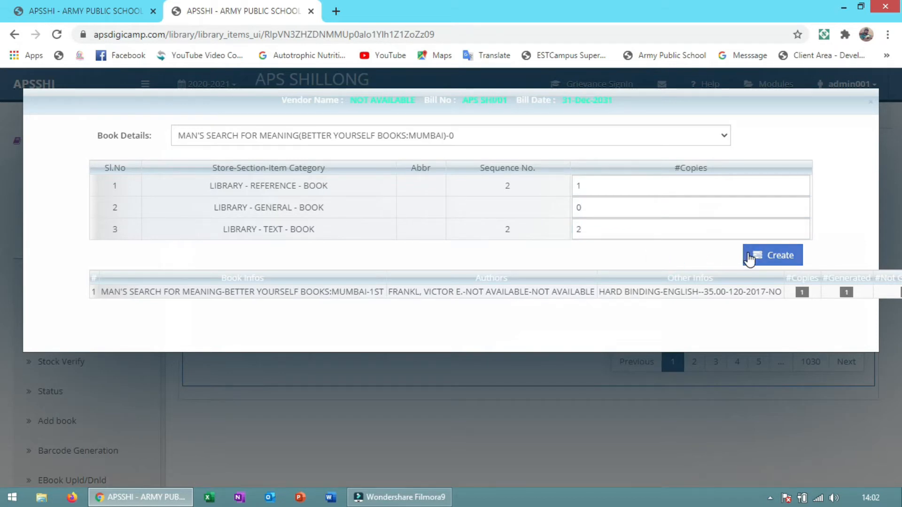
left_click(466, 140)
left_click(465, 139)
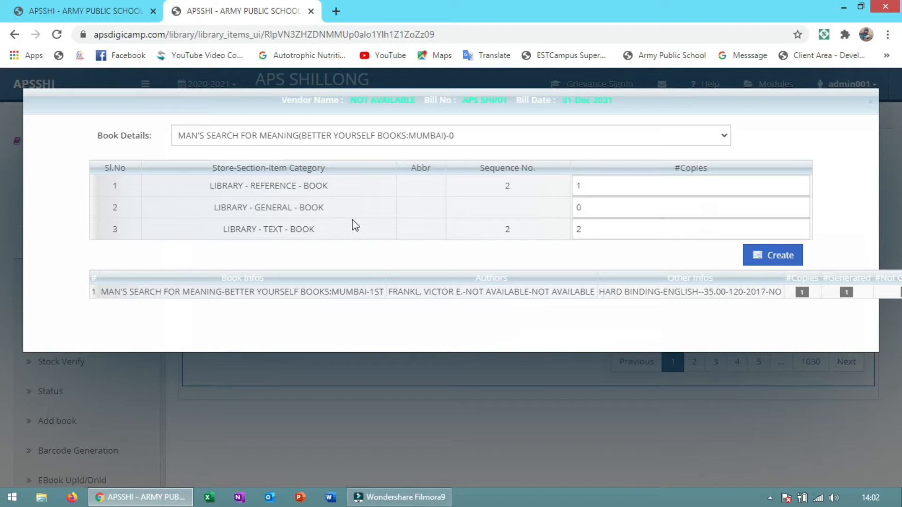
left_click(871, 108)
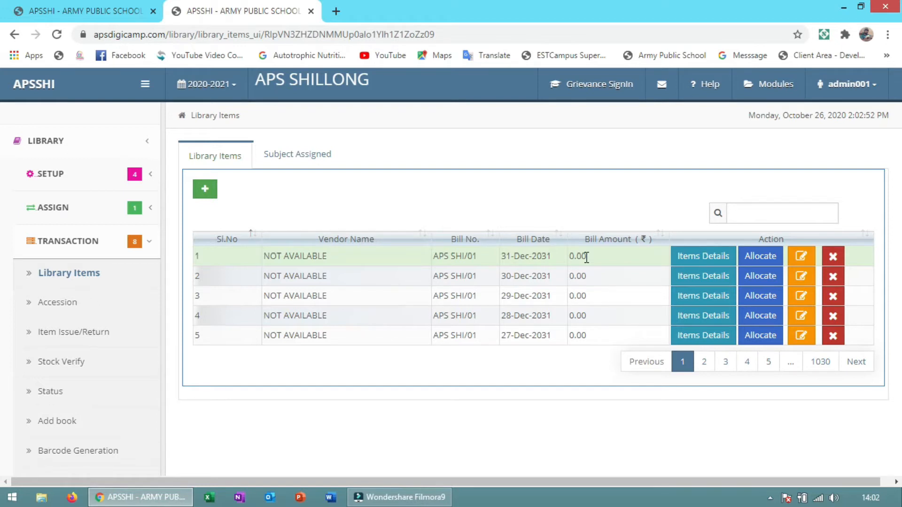
- Open the 31-Dec-2031 bill record for editing, review its fields, and close it without updating
left_click(799, 257)
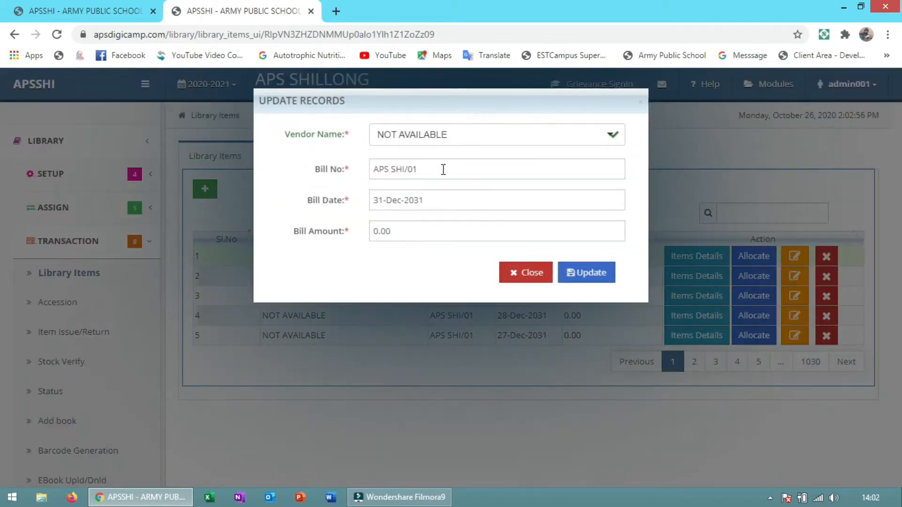
left_click(512, 279)
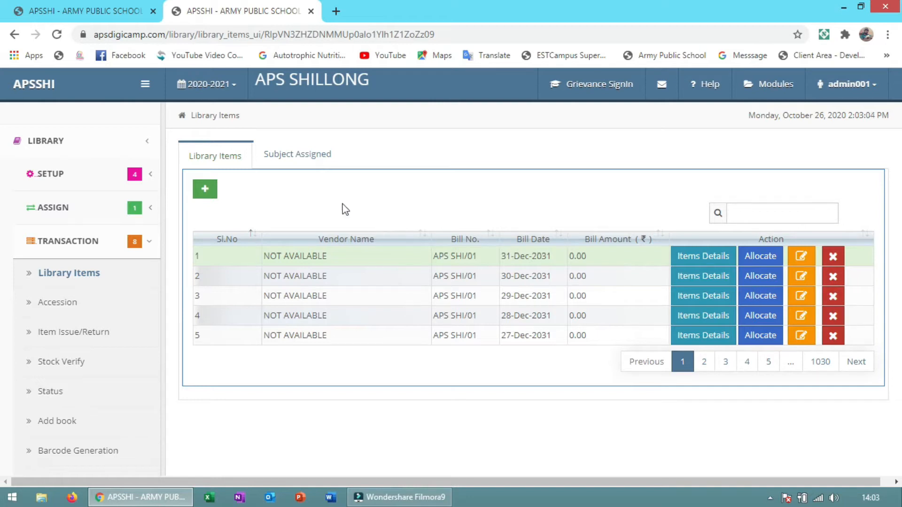
- Start a new Subject Assigned record with subject SCIENCE, item category BOOK and title 100 STORIES
left_click(302, 158)
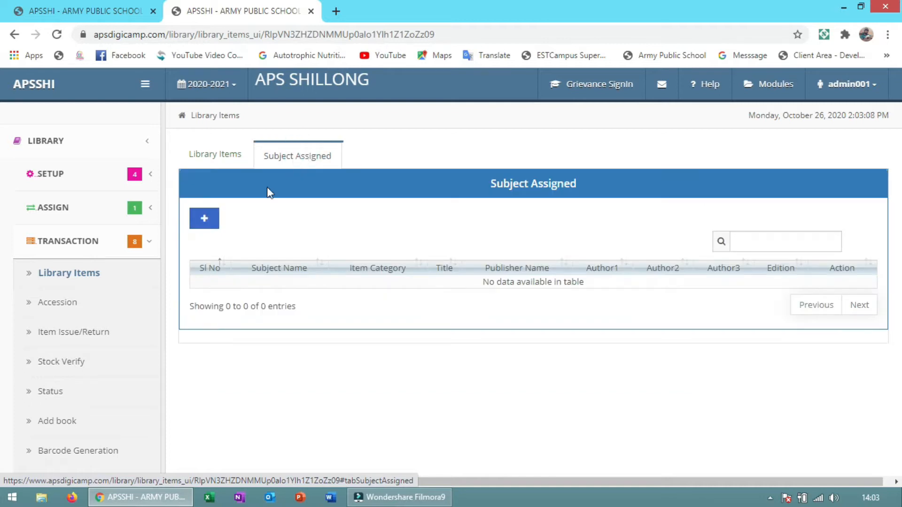
left_click(205, 219)
left_click(418, 134)
type("sc")
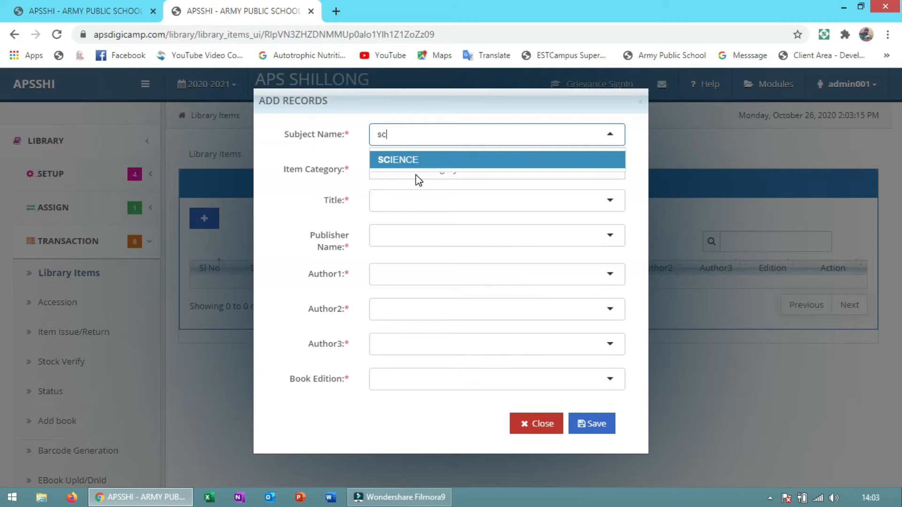
left_click(426, 160)
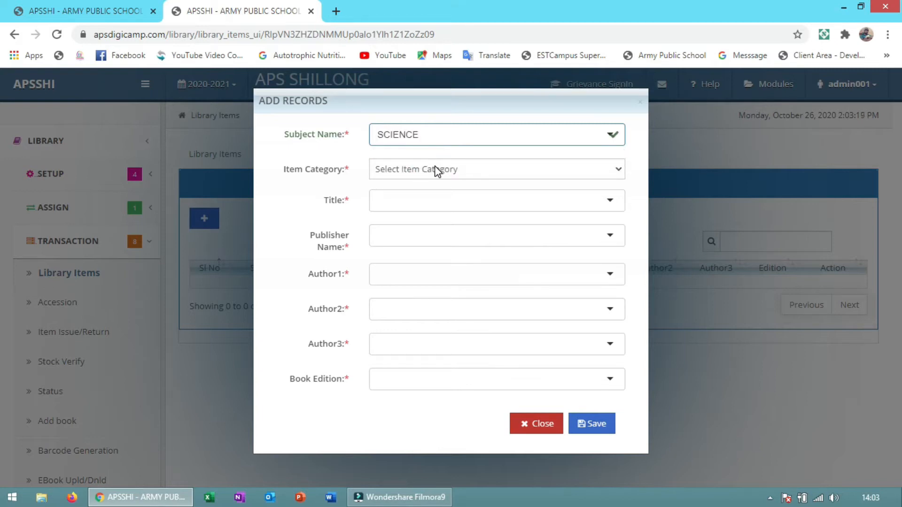
left_click(435, 166)
left_click(428, 199)
left_click(429, 200)
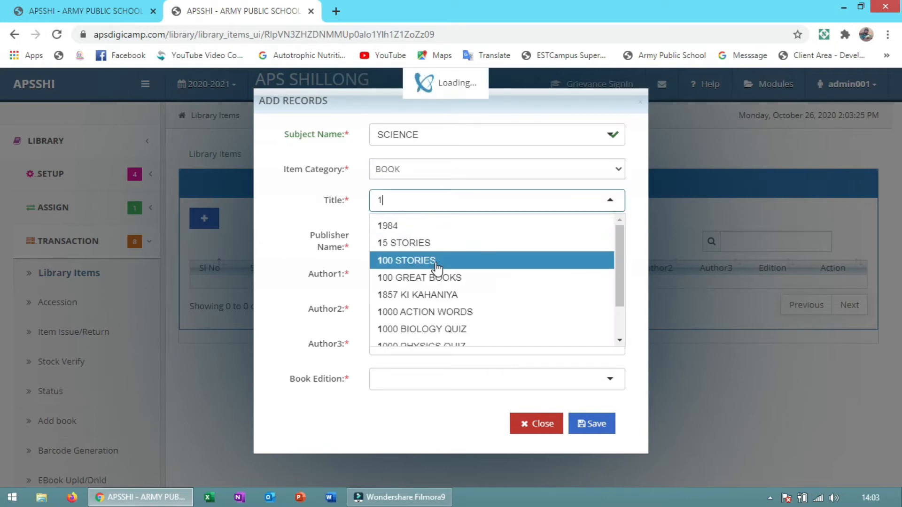
left_click(436, 261)
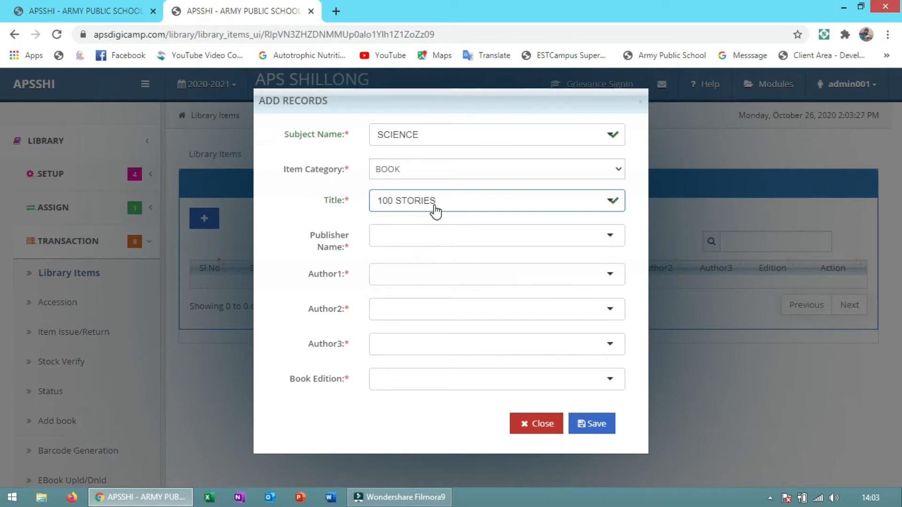
- Review the publisher, author, edition, title and subject fields of the subject record and close it without saving
left_click(444, 235)
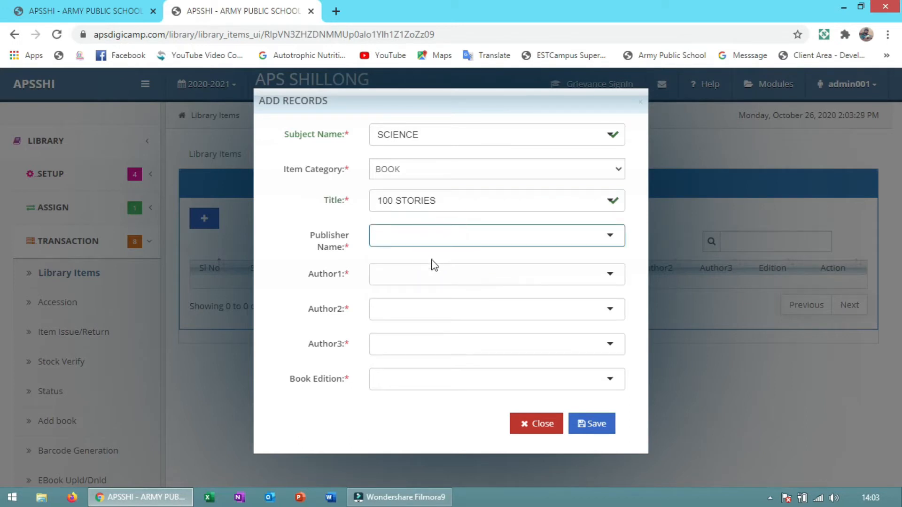
left_click(418, 284)
left_click(409, 310)
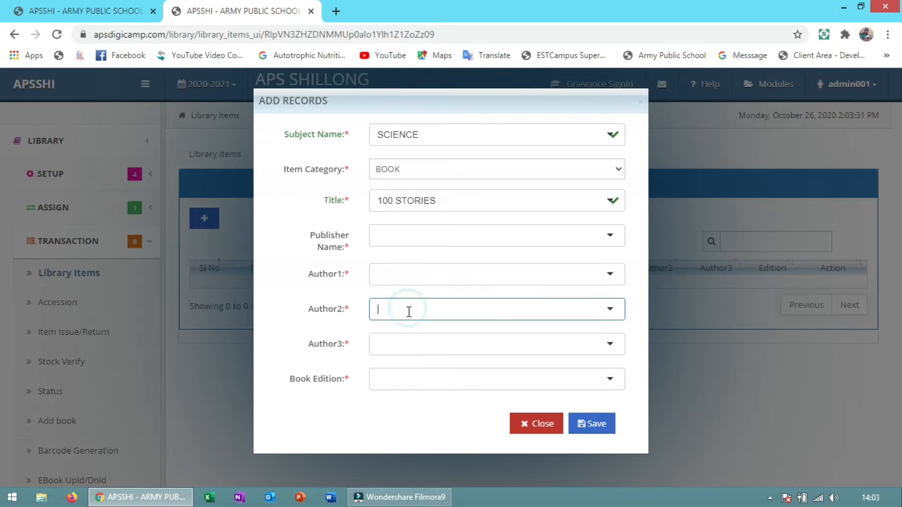
left_click(407, 345)
left_click(408, 376)
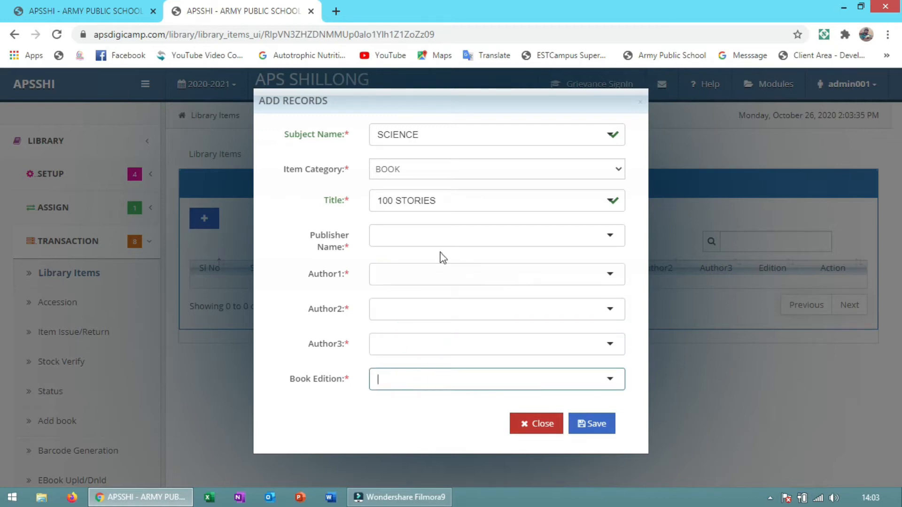
left_click(444, 196)
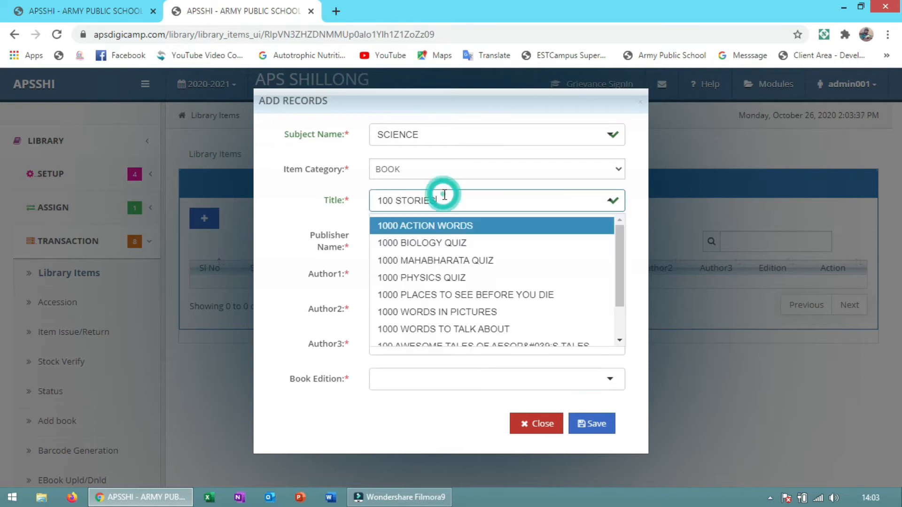
left_click(437, 134)
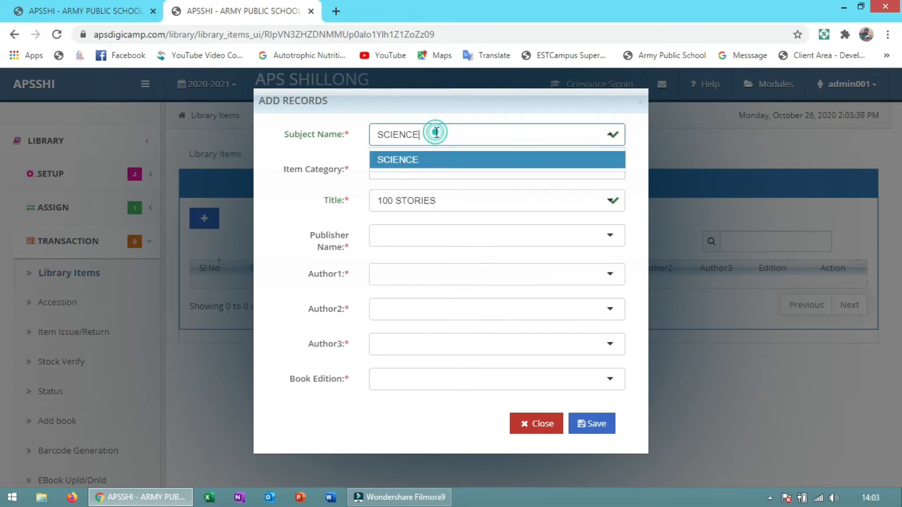
left_click(309, 280)
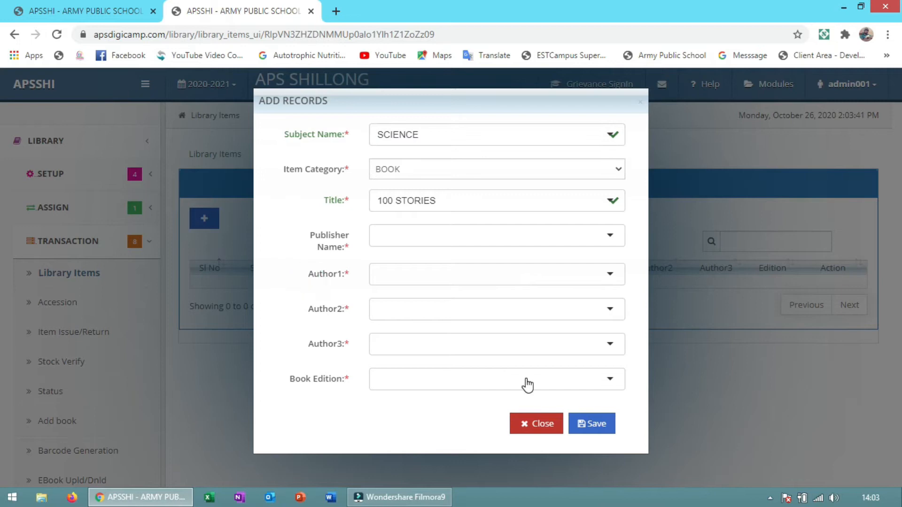
left_click(526, 423)
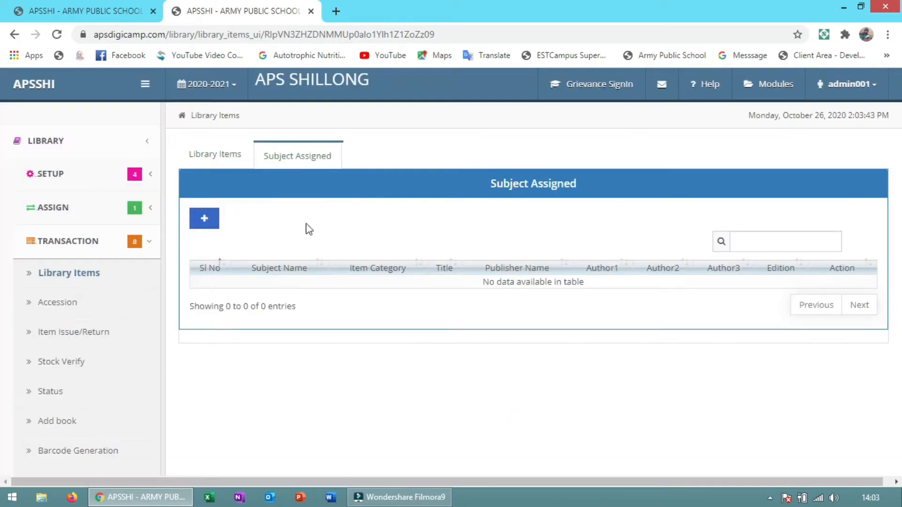
- Return to the Library Items list, and open the Accession page to look through its first page of book details
left_click(227, 163)
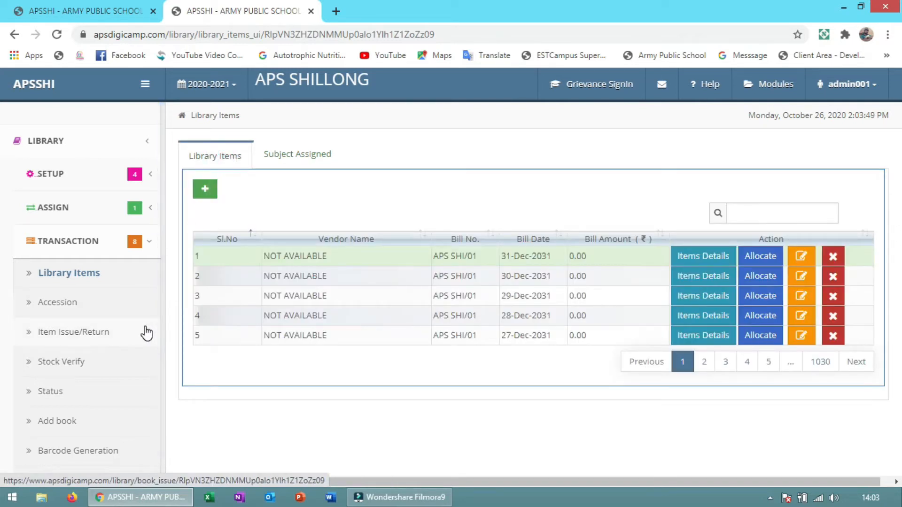
left_click(83, 308)
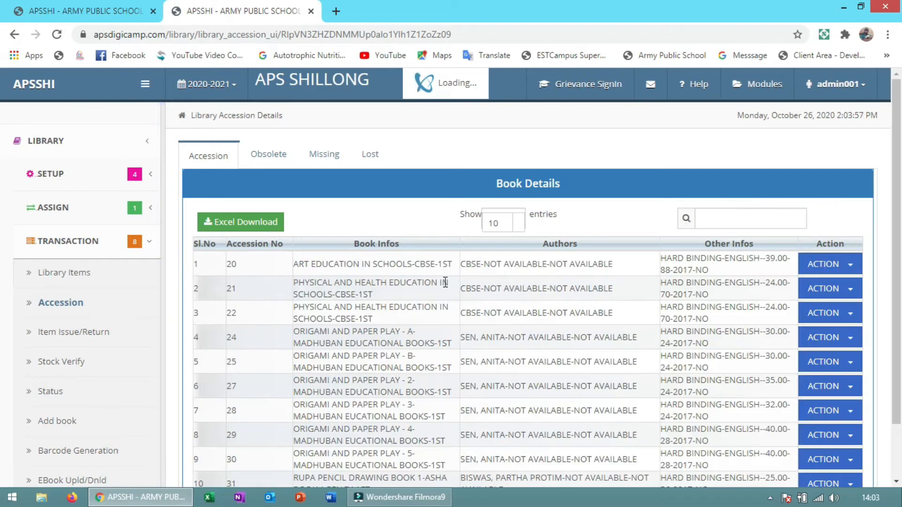
scroll(3, 280, "down", 1)
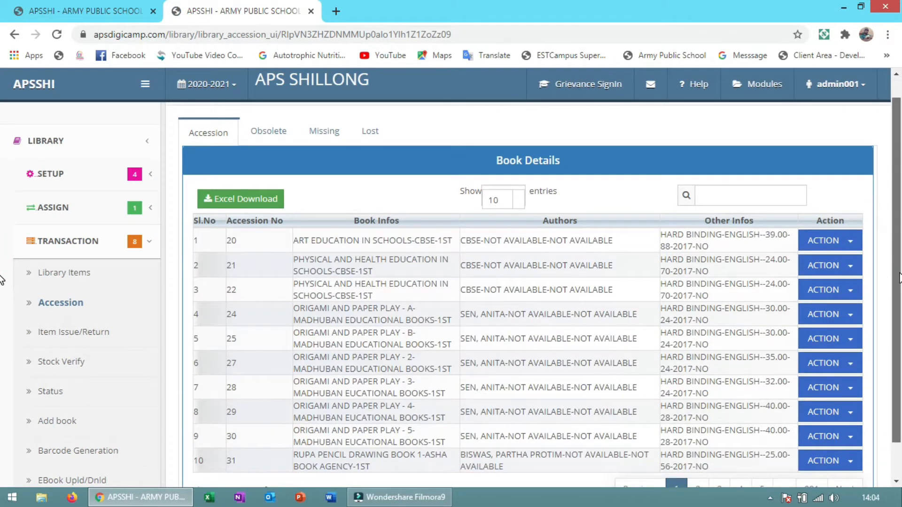
scroll(2, 282, "down", 2)
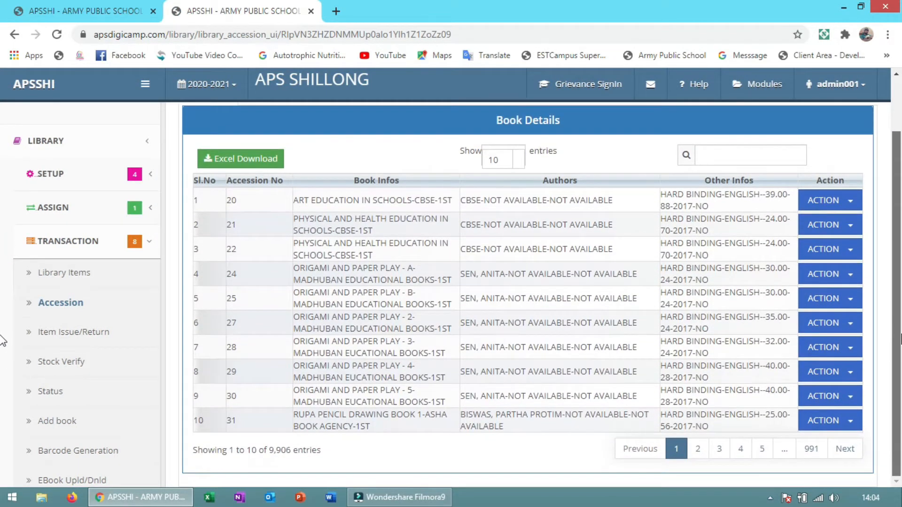
scroll(2, 336, "up", 3)
scroll(1, 352, "down", 3)
- Browse the accession book list on page 4 and the last page, 991, and return to page 1
left_click(713, 450)
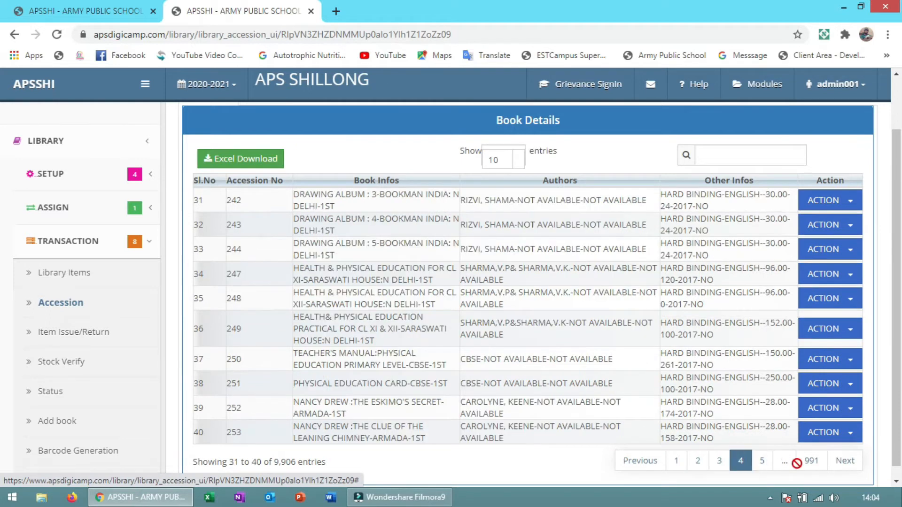
left_click(810, 466)
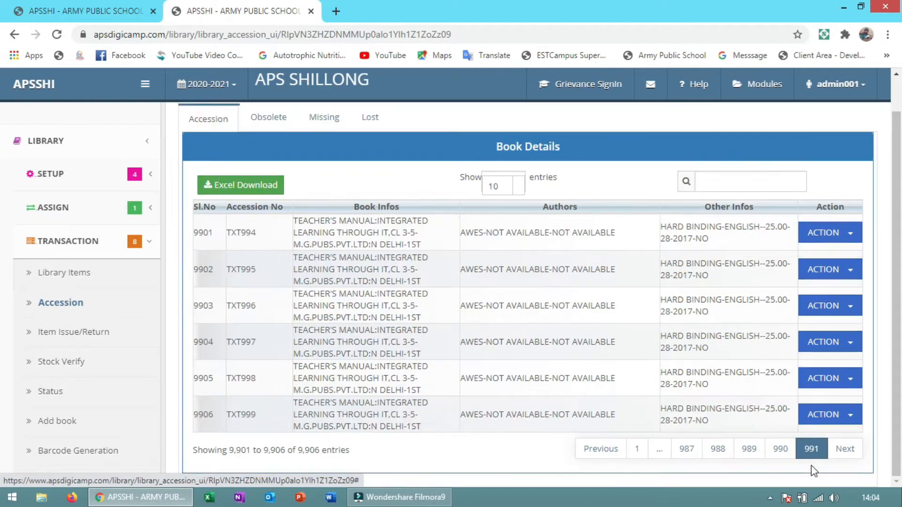
double_click(204, 413)
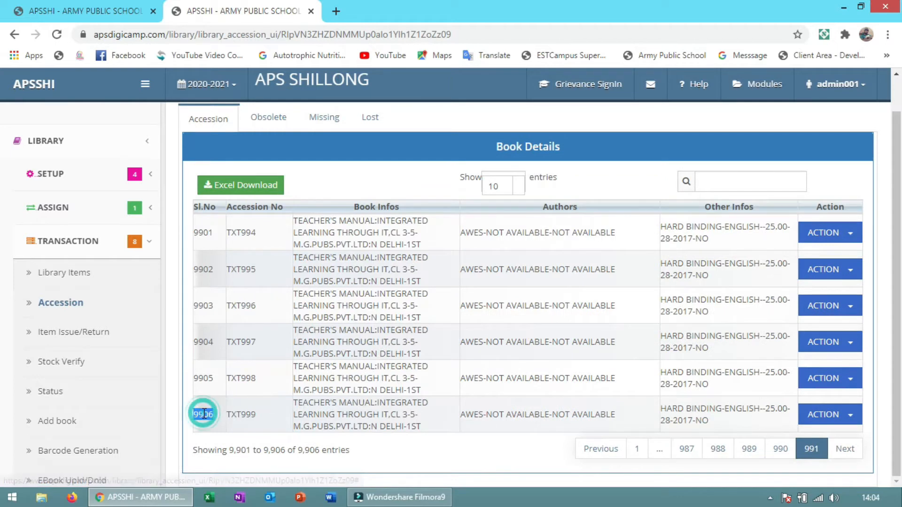
left_click(639, 451)
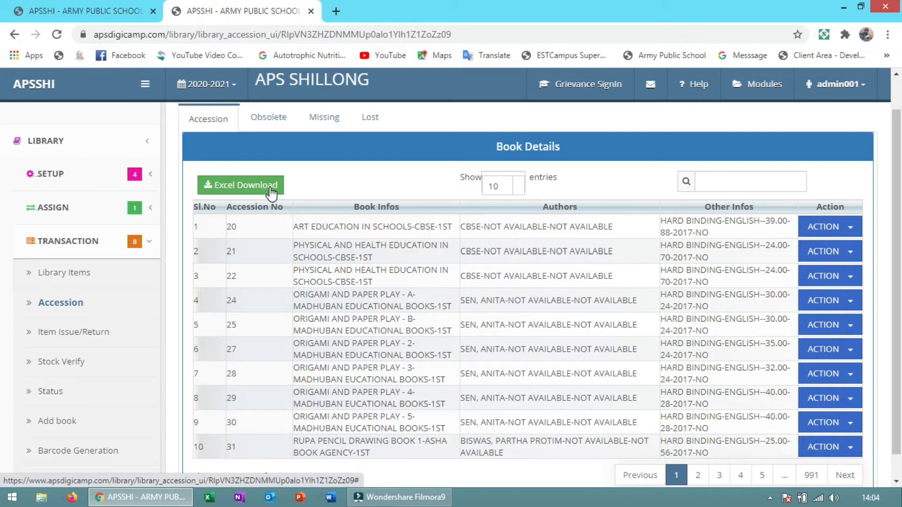
- View the accession details and book status of ART EDUCATION IN SCHOOLS, and close them
left_click(852, 231)
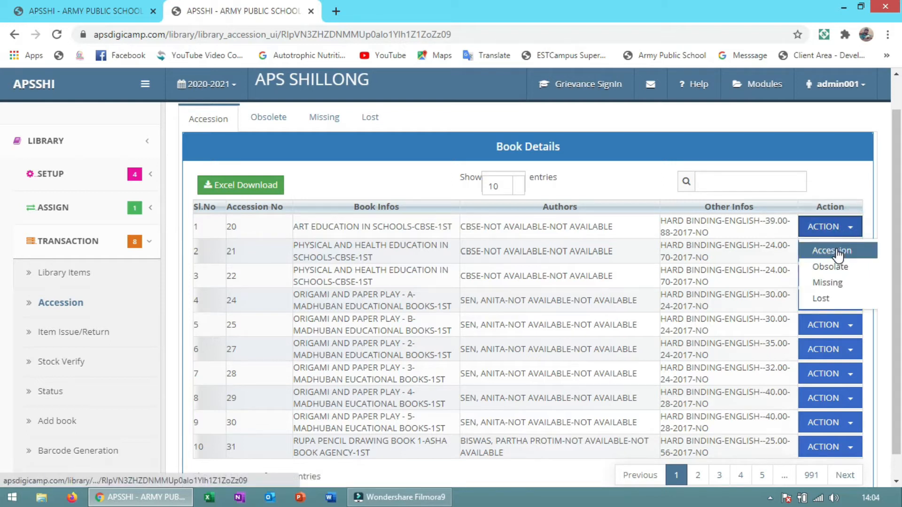
left_click(836, 251)
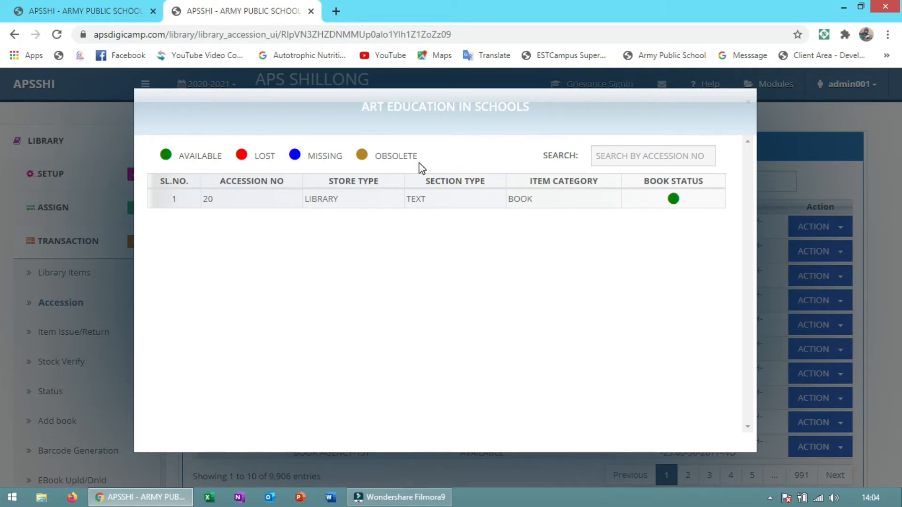
left_click(748, 100)
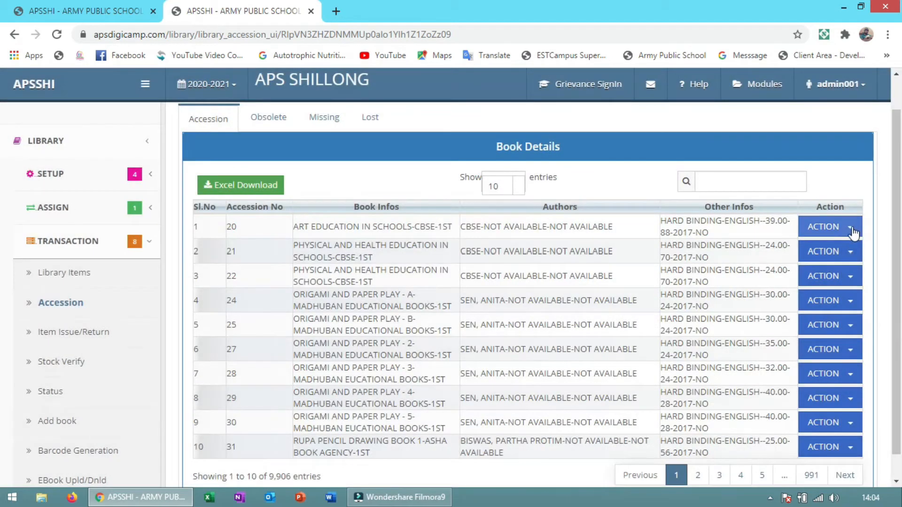
- Review the Accession, Obsolete, Missing and Lost actions offered for ART EDUCATION IN SCHOOLS without applying any
left_click(849, 227)
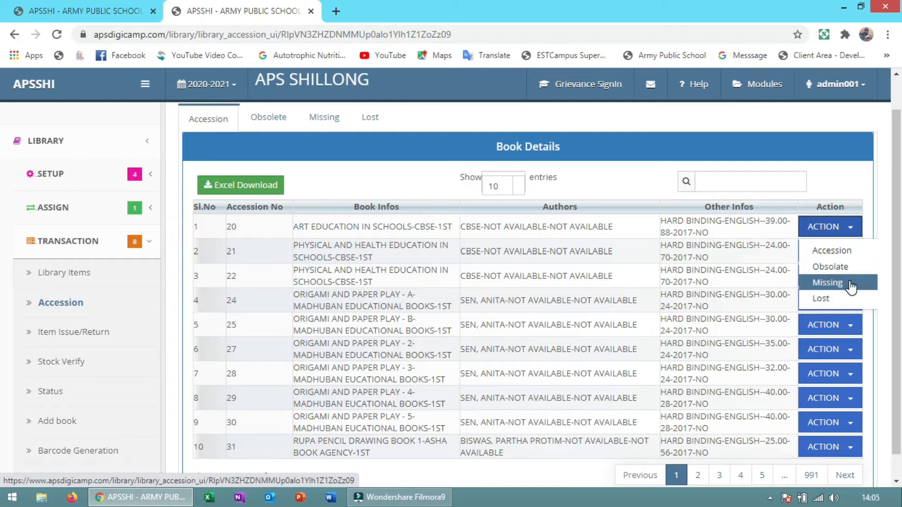
left_click(731, 229)
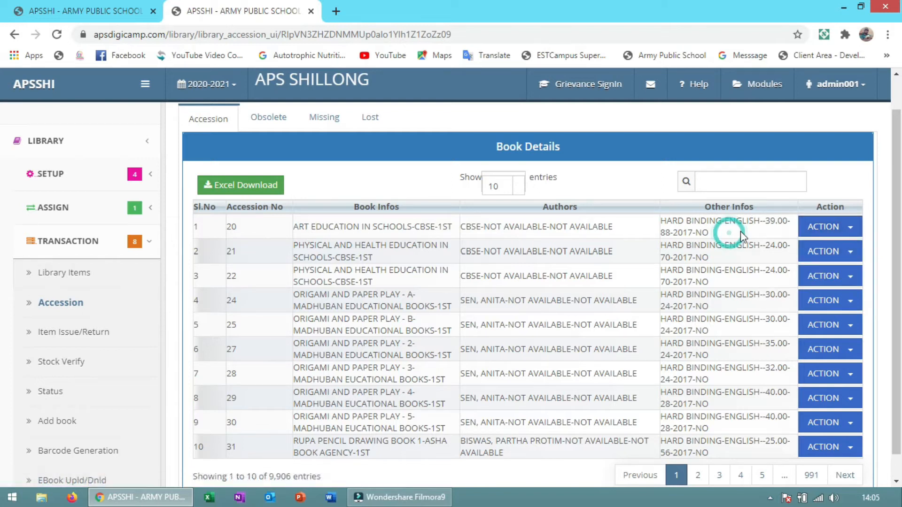
left_click(850, 227)
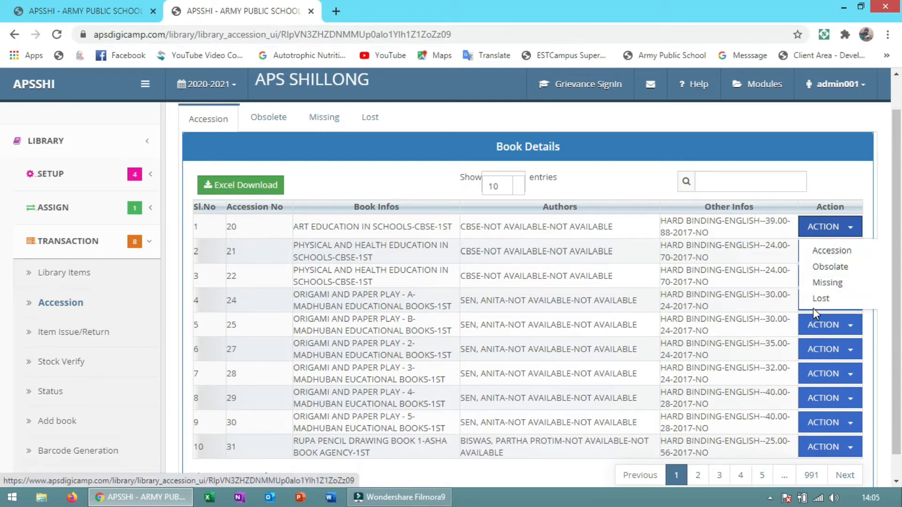
- View the Obsolete, Missing and Lost book lists, and return to the Accession list
left_click(256, 118)
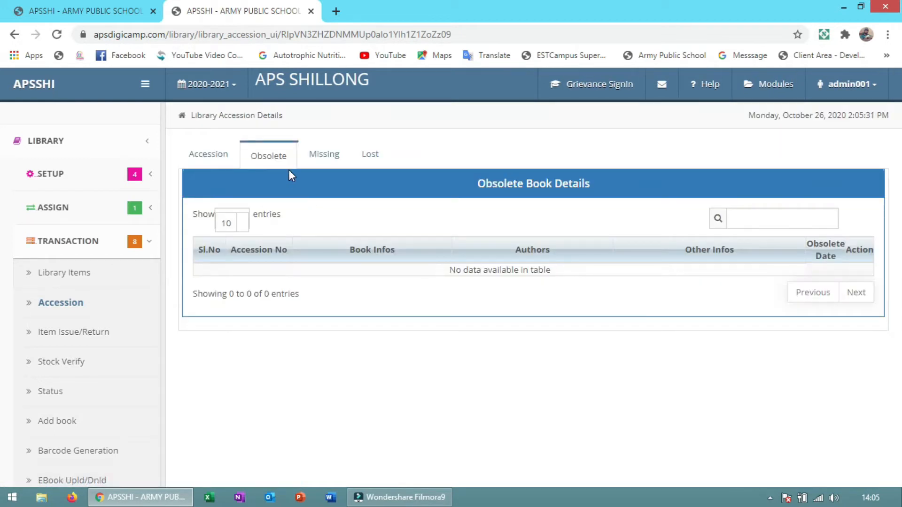
left_click(325, 155)
left_click(363, 163)
left_click(266, 155)
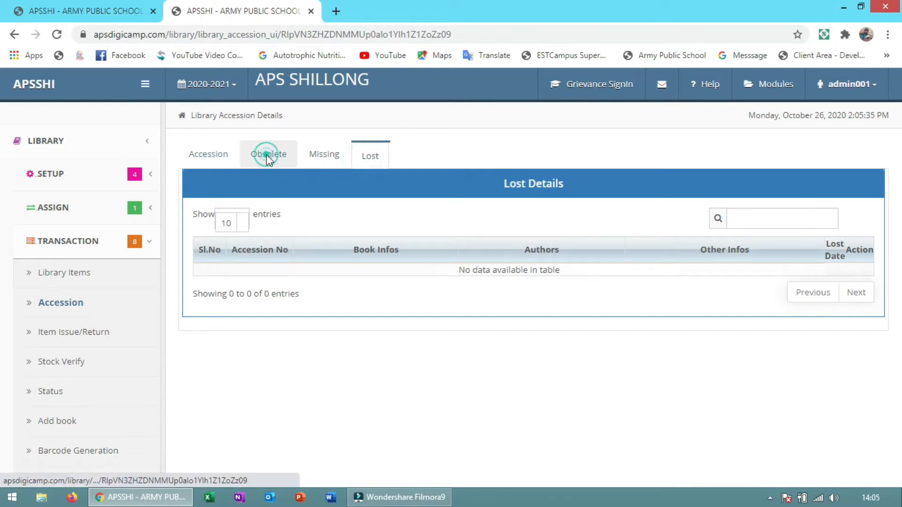
left_click(221, 157)
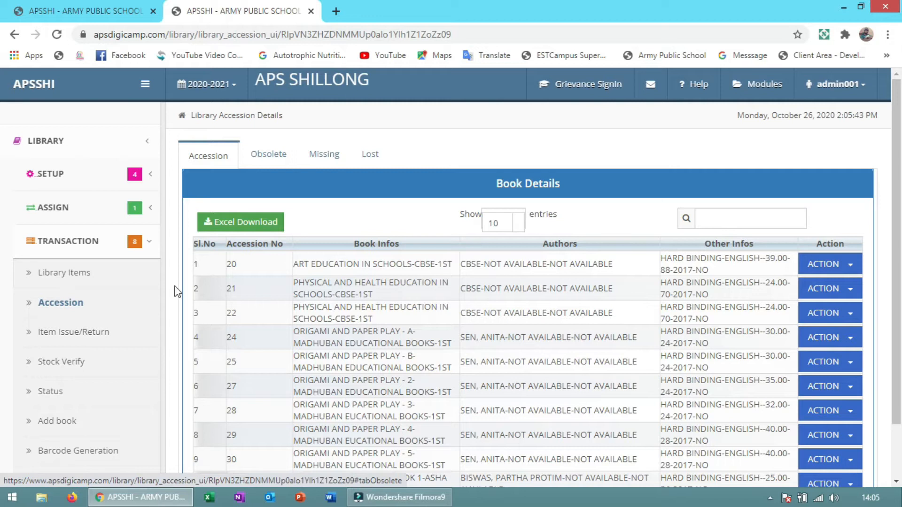
- Open the individual Item Issue/Return window and set the entity type to Student
left_click_drag(160, 310, 159, 376)
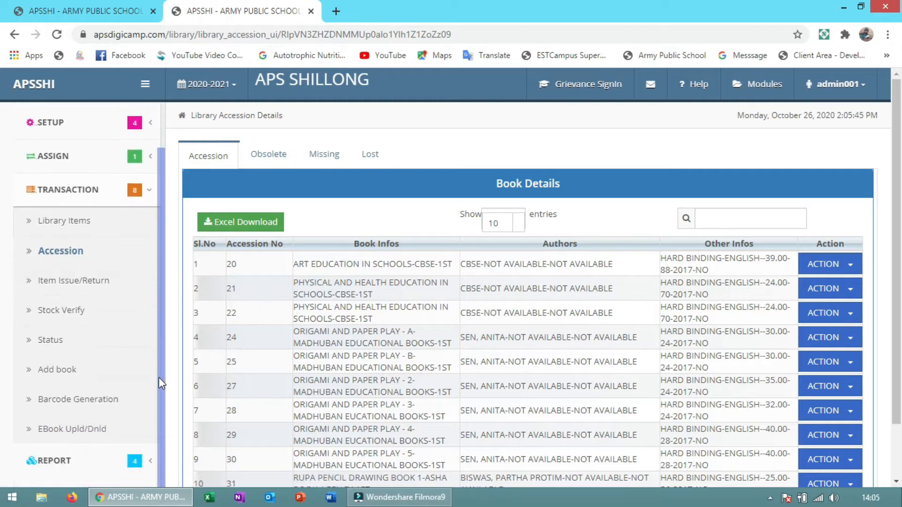
left_click(117, 284)
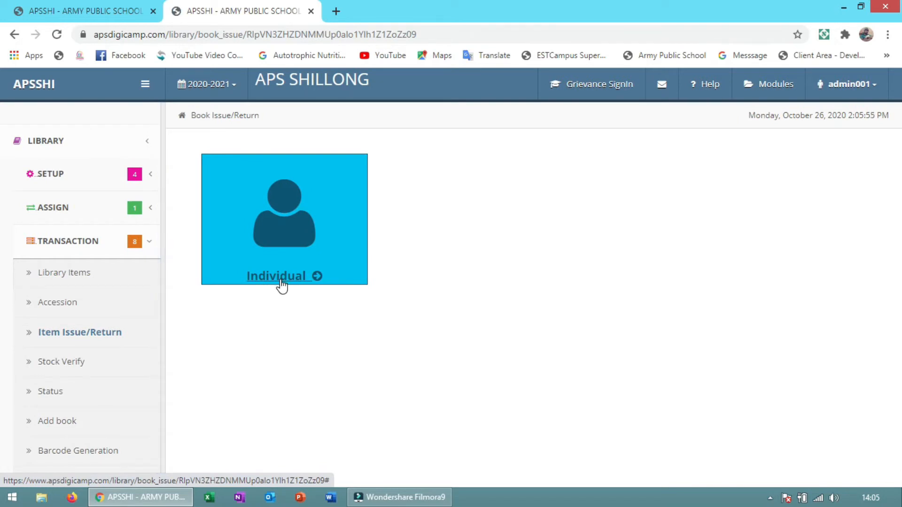
left_click(281, 280)
left_click(433, 136)
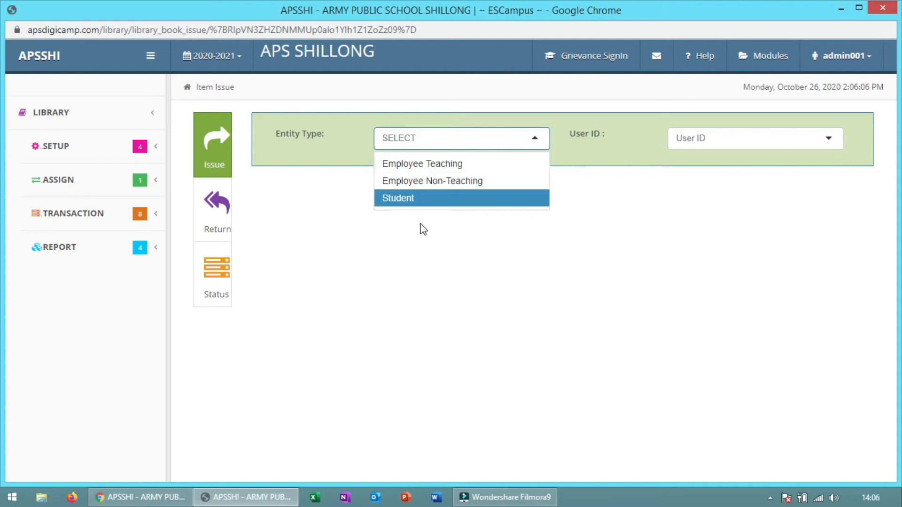
left_click(426, 198)
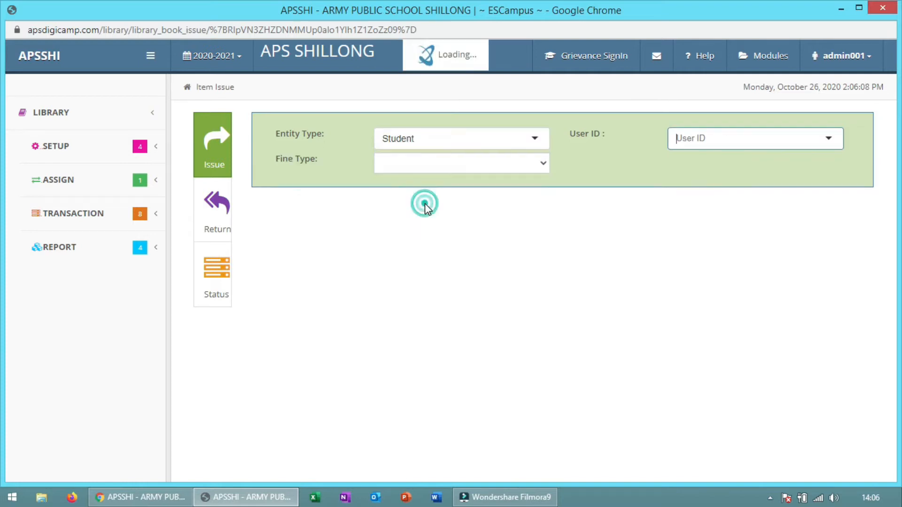
- Select the student by user ID for the item issue, and set the fine type to YEARLY
left_click(691, 136)
type("12405")
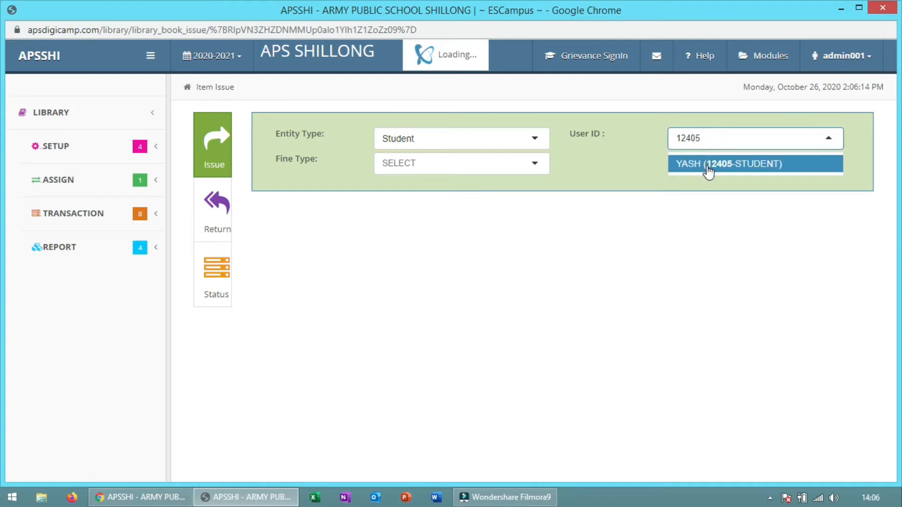
left_click(707, 164)
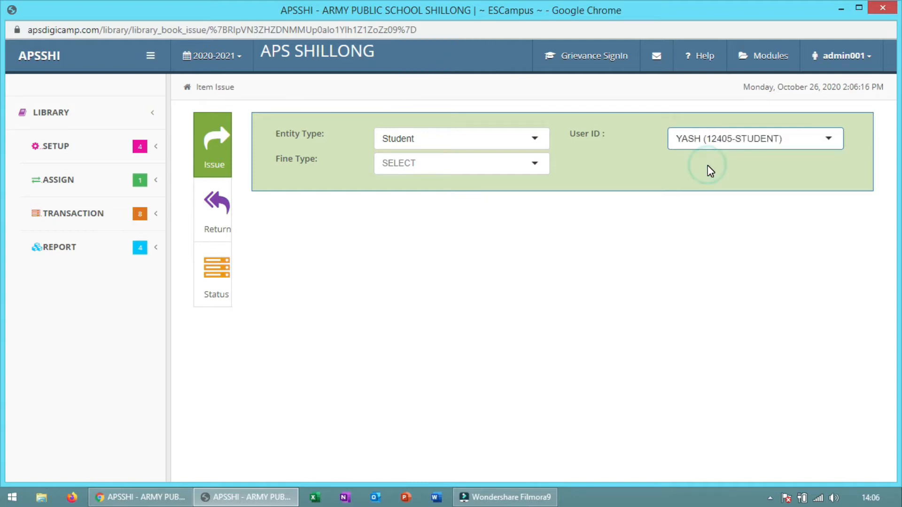
left_click(448, 168)
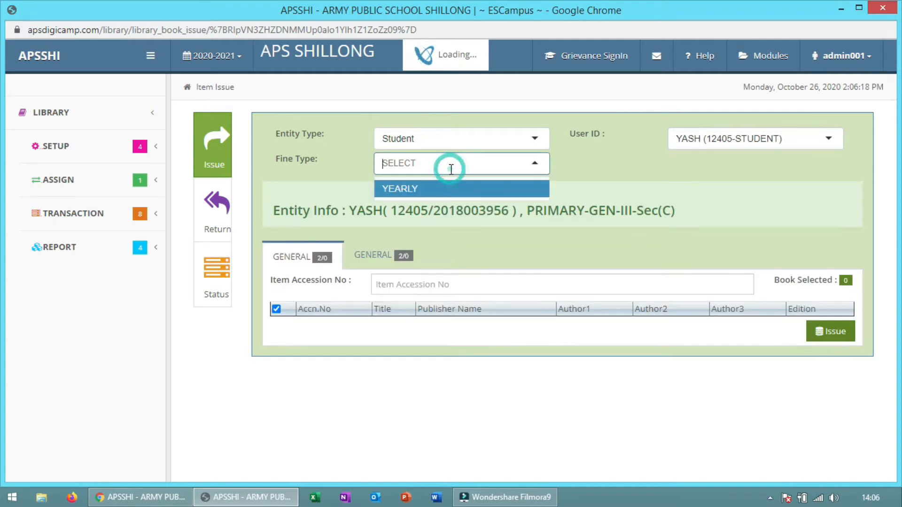
left_click(442, 167)
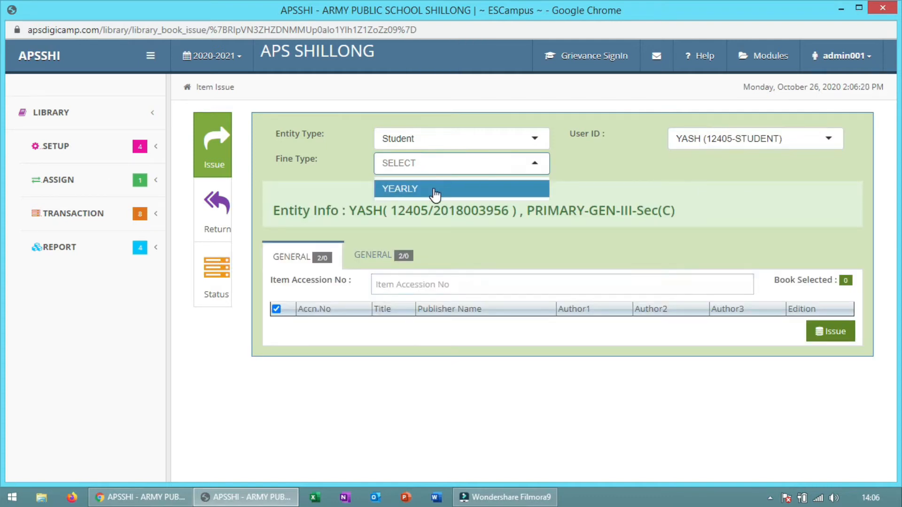
left_click(432, 188)
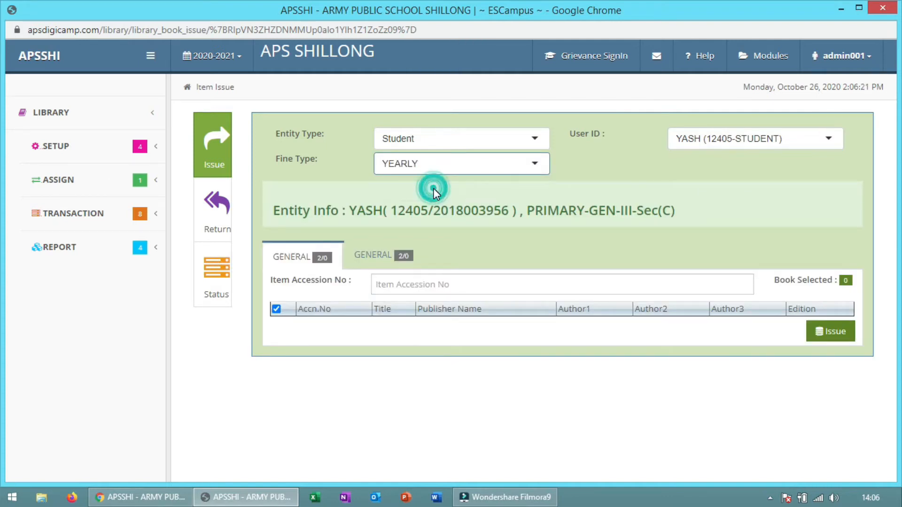
left_click(479, 169)
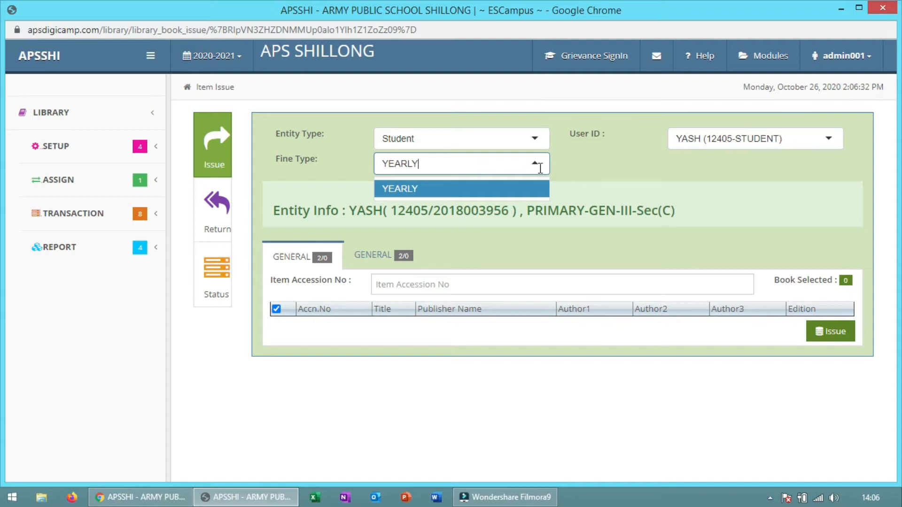
left_click(563, 172)
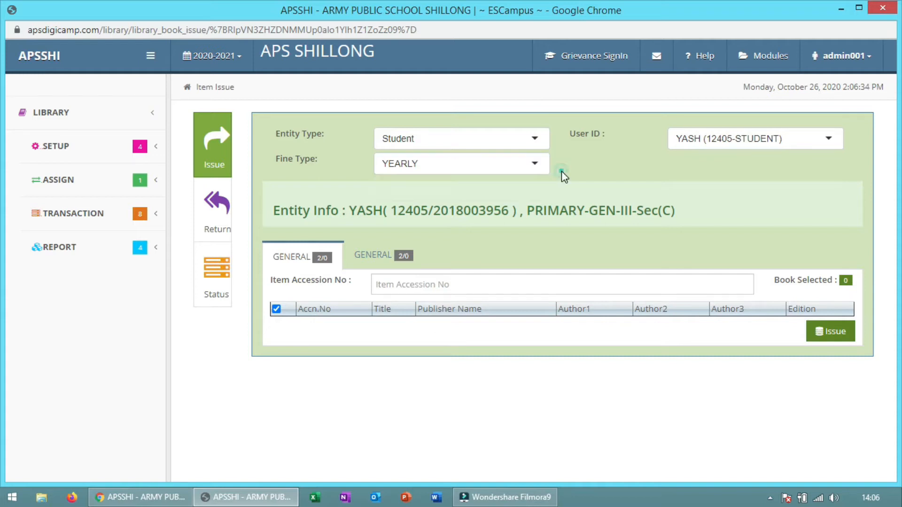
- Add the book with accession number 20 and issue it to the selected student
left_click(442, 287)
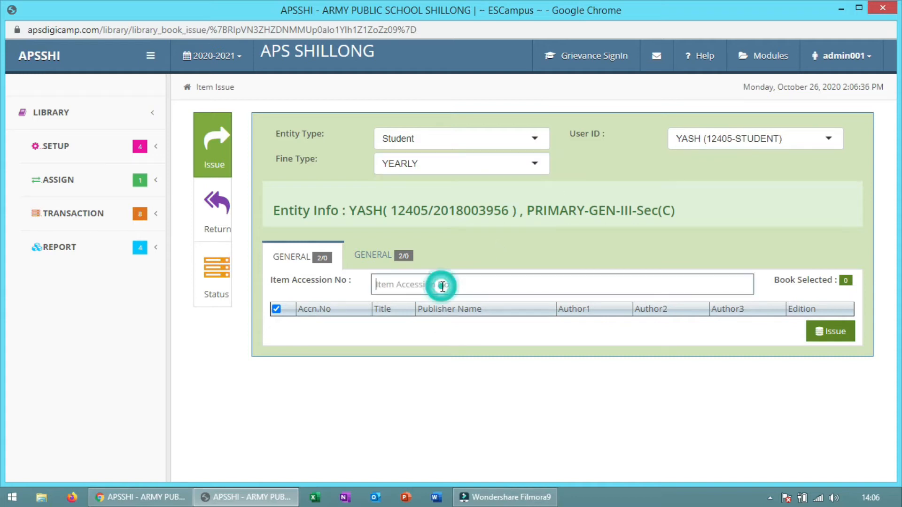
type("20")
key("Return")
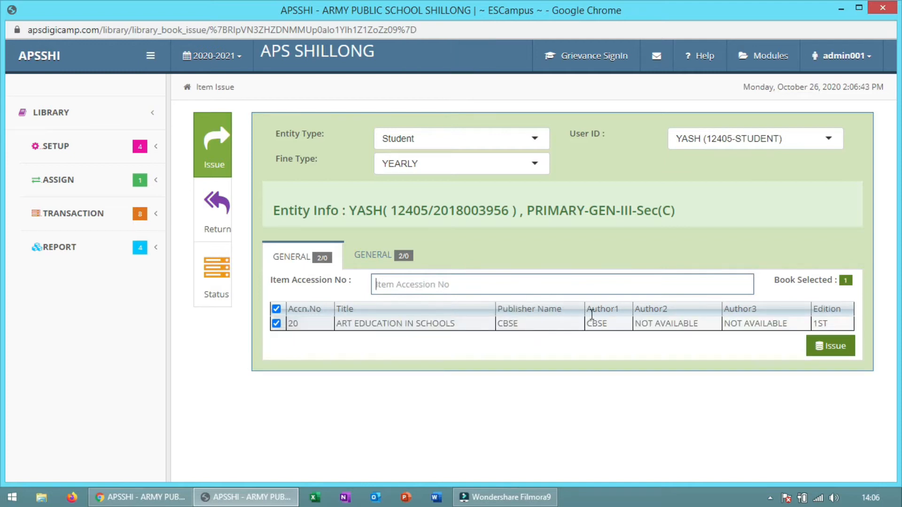
left_click(663, 321)
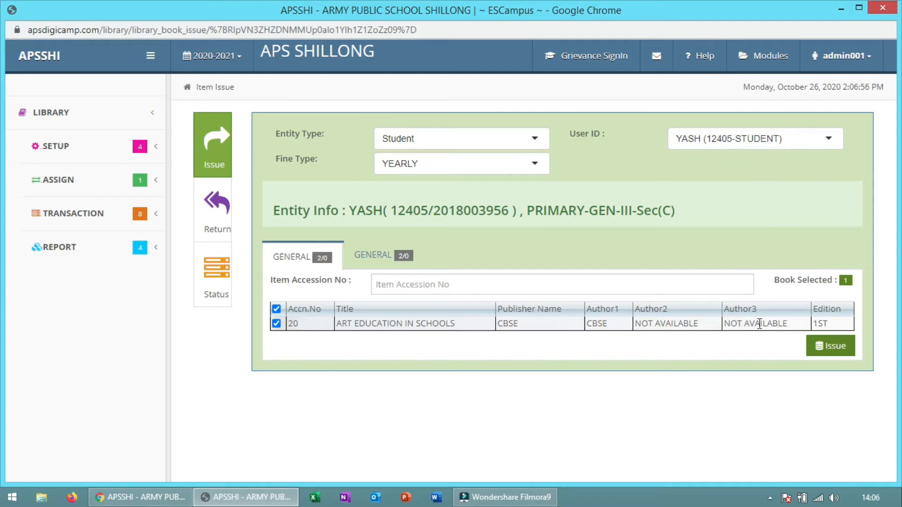
left_click(830, 348)
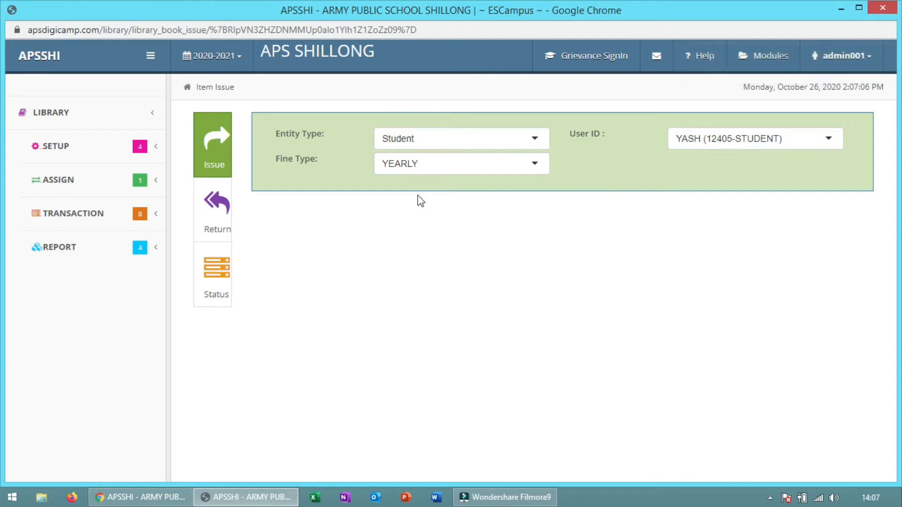
- Look up the student's item status by entering the same user ID
left_click(217, 289)
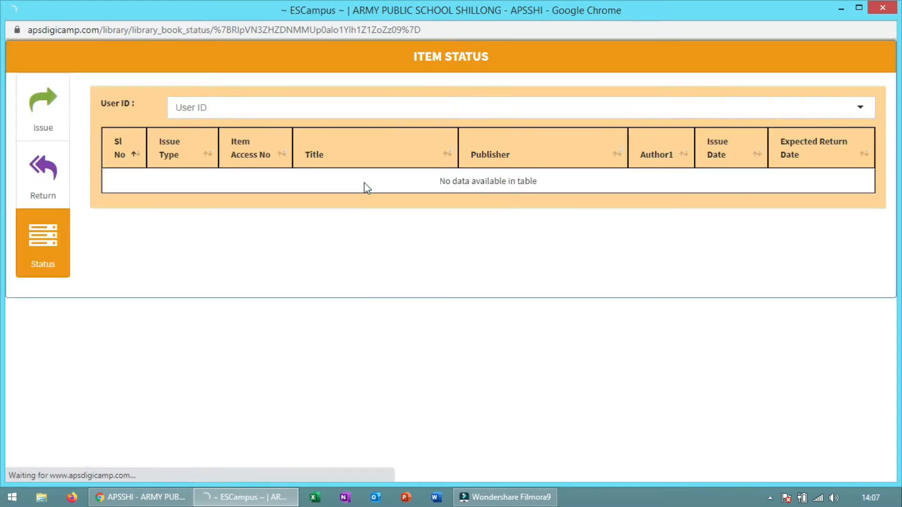
left_click(294, 99)
type("1")
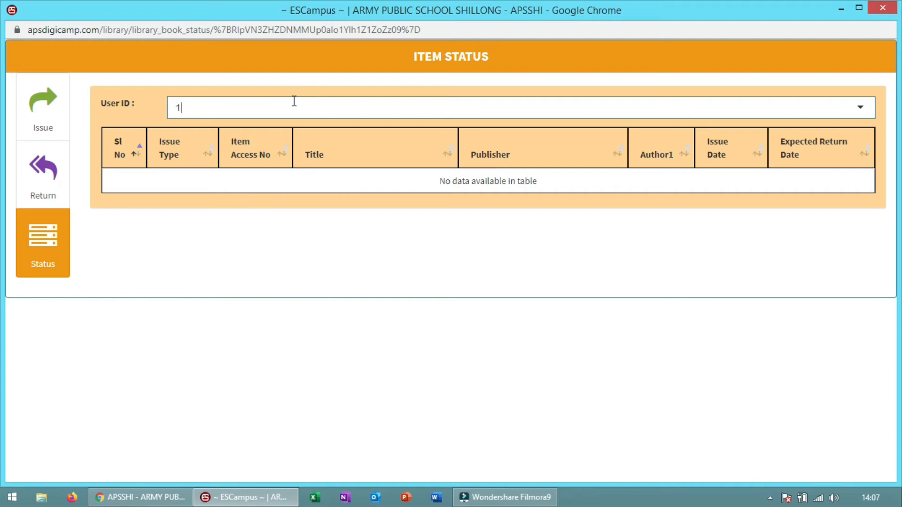
type("2405")
key("Return")
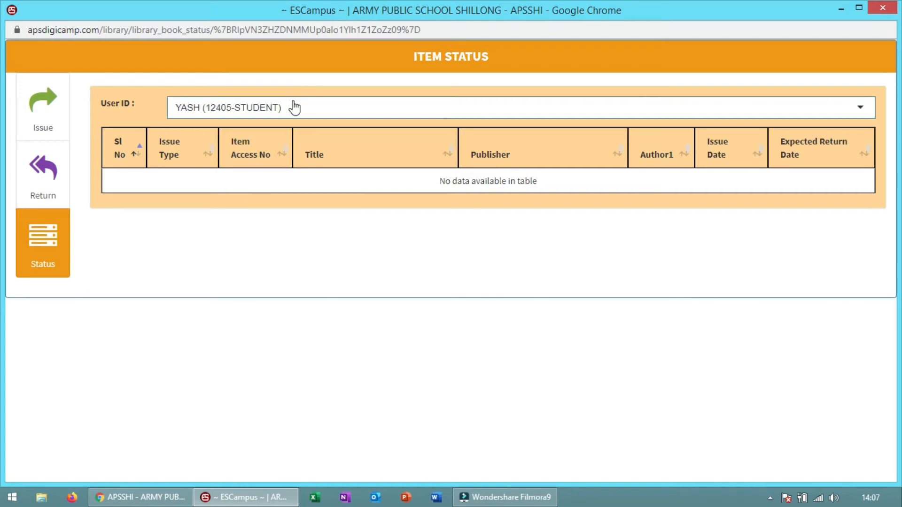
- Examine the student's issued-item record: issue type, accession number, title, publisher, author, issue date and expected return date
left_click(332, 187)
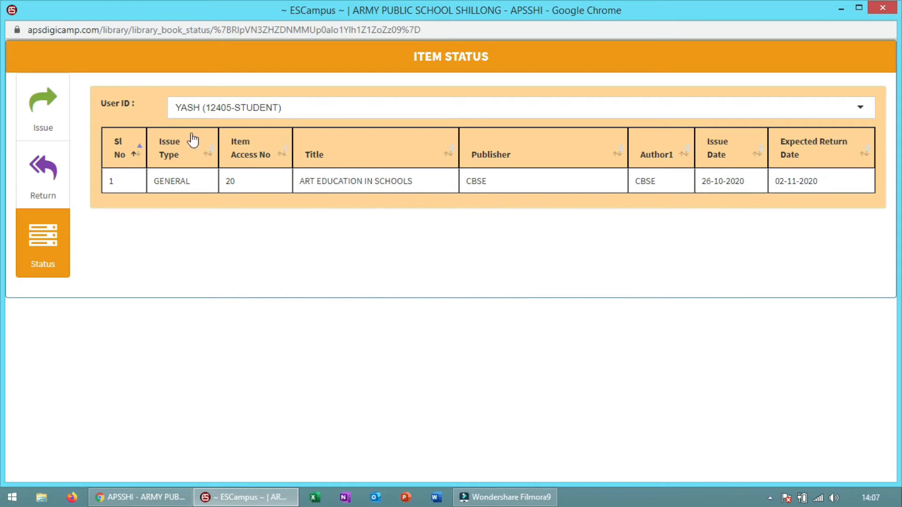
left_click(182, 187)
double_click(229, 181)
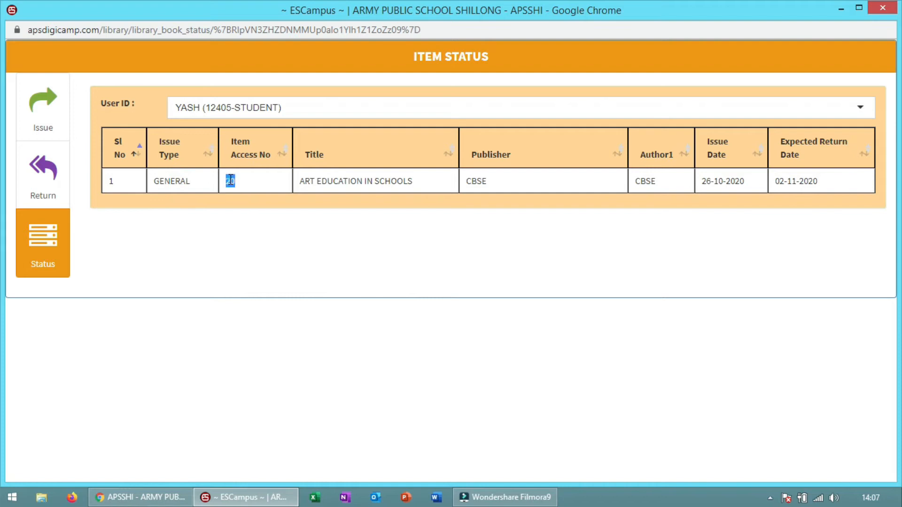
double_click(331, 181)
left_click(538, 178)
left_click(647, 182)
left_click_drag(707, 179, 744, 184)
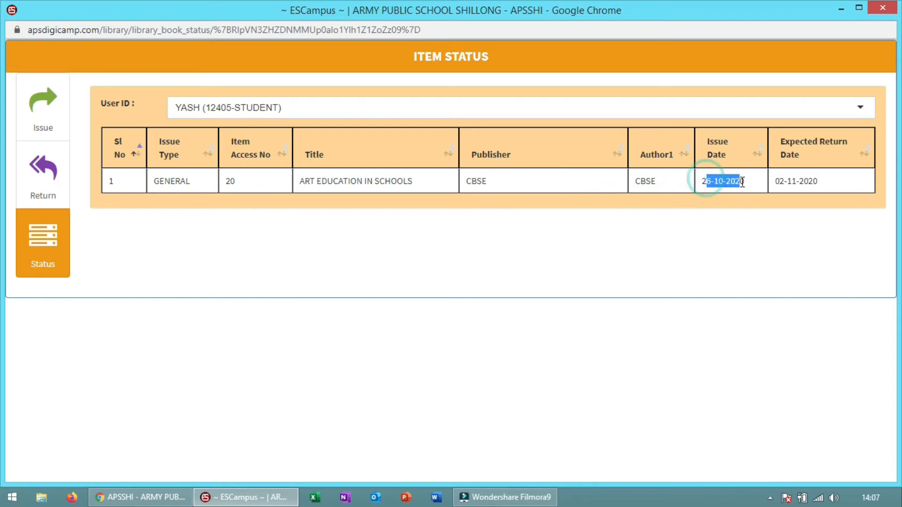
double_click(790, 180)
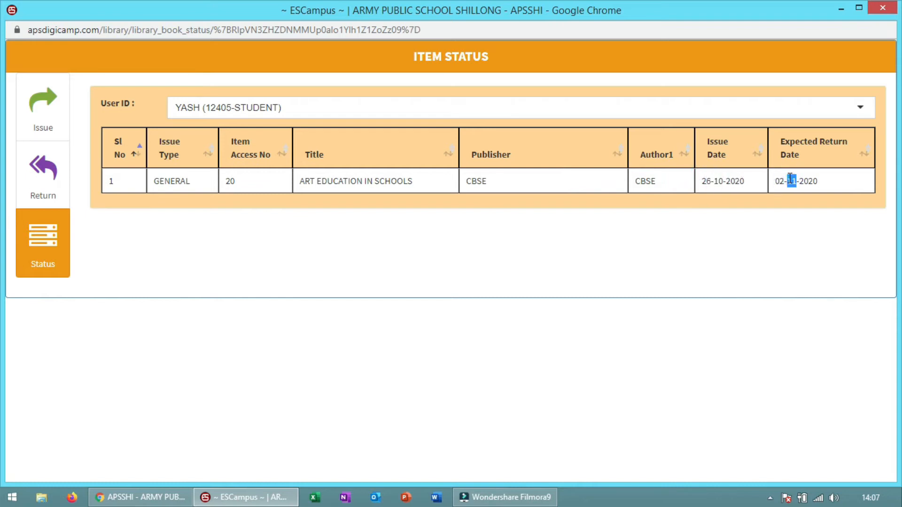
left_click(833, 180)
left_click_drag(830, 181, 777, 184)
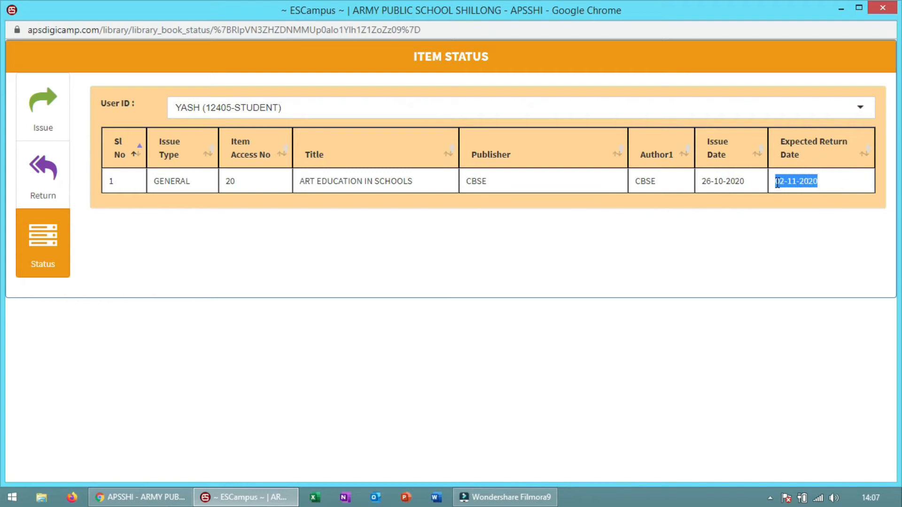
left_click(818, 180)
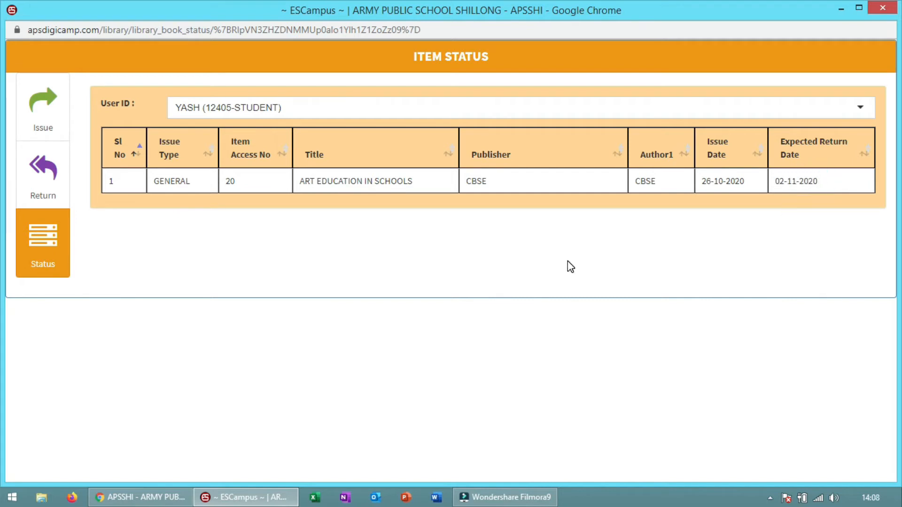
- Check the Student row's number of days in the entity type mapping against the expected return date in the item status
key("alt+Tab")
left_click(109, 208)
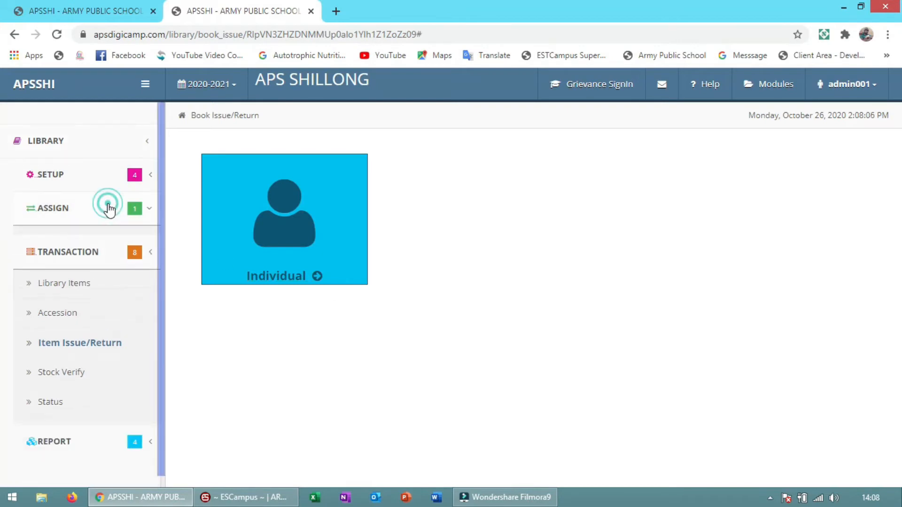
left_click(86, 241)
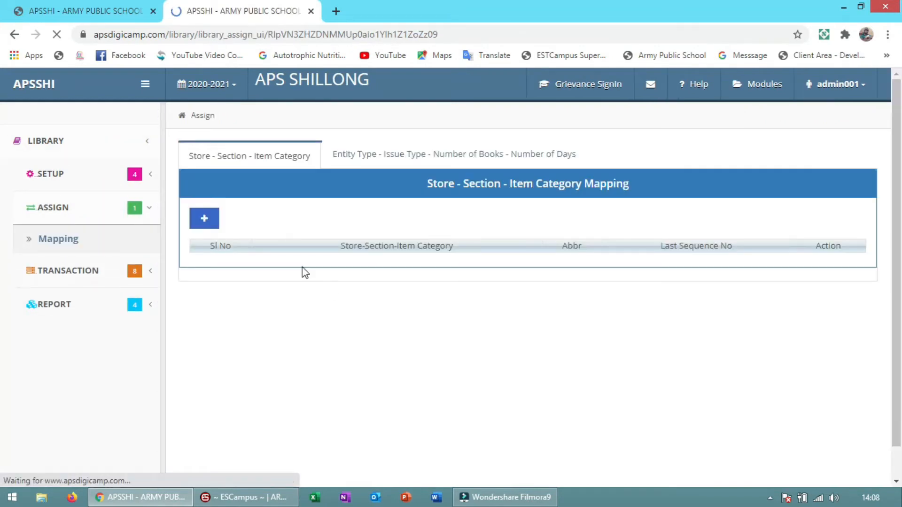
left_click(465, 149)
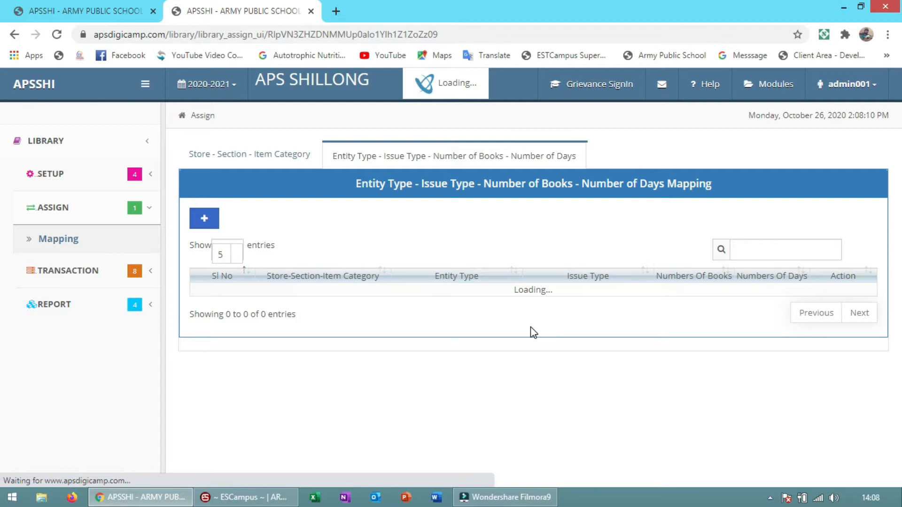
left_click(461, 331)
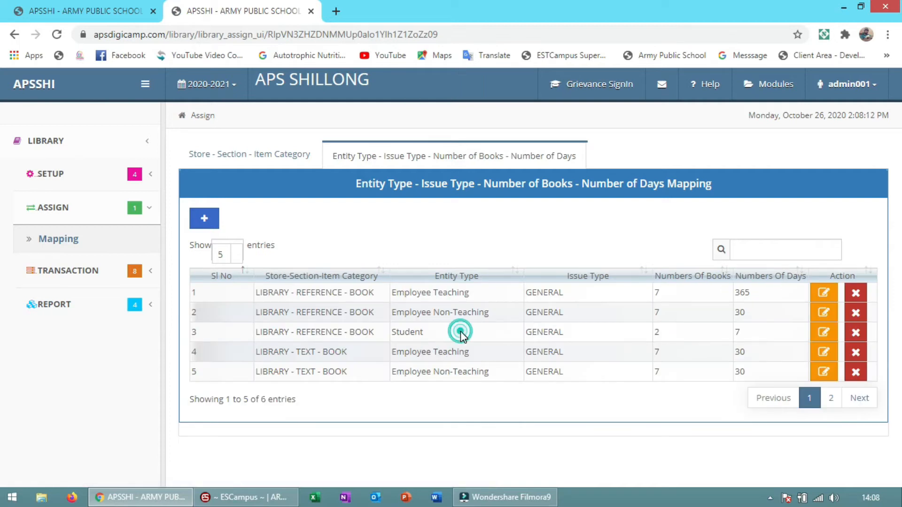
left_click_drag(743, 333, 729, 337)
key("alt+Tab")
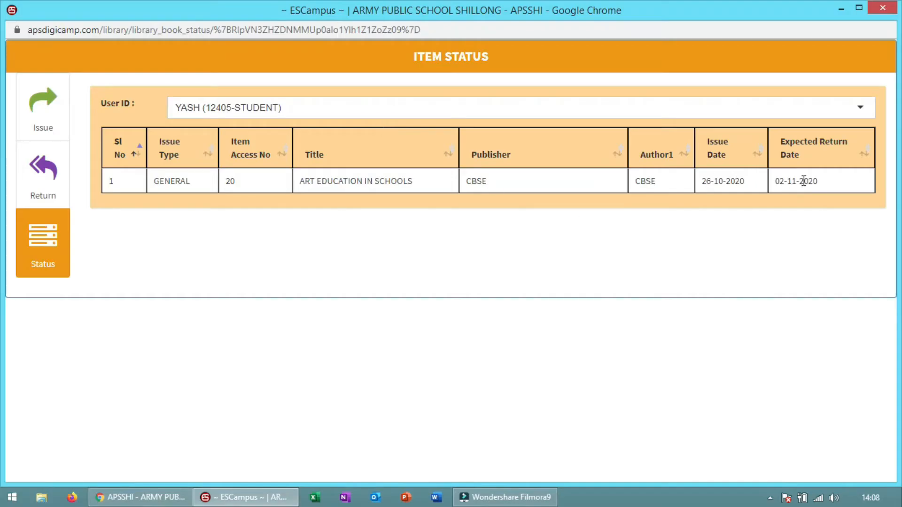
left_click(819, 181)
- Return the book with accession number 20 and close the Item Issue/Return window
left_click(46, 175)
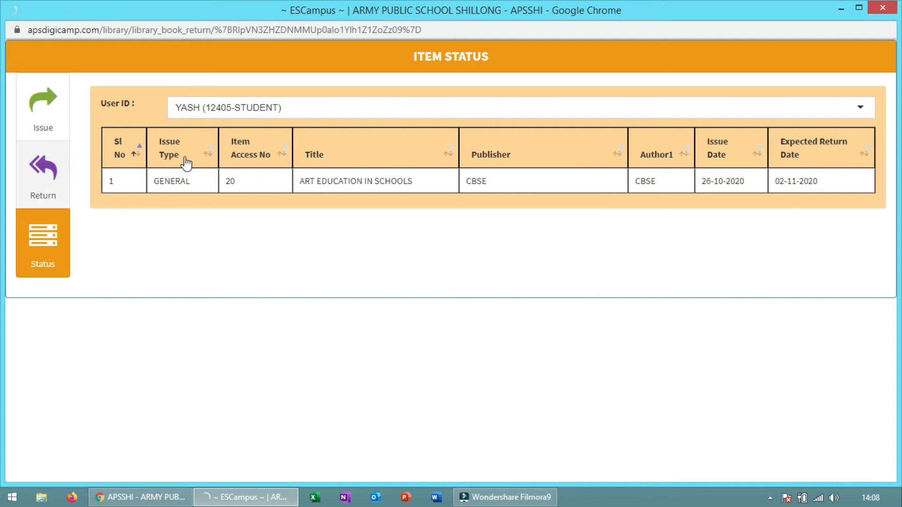
left_click(293, 102)
type("12")
type("20")
key("Return")
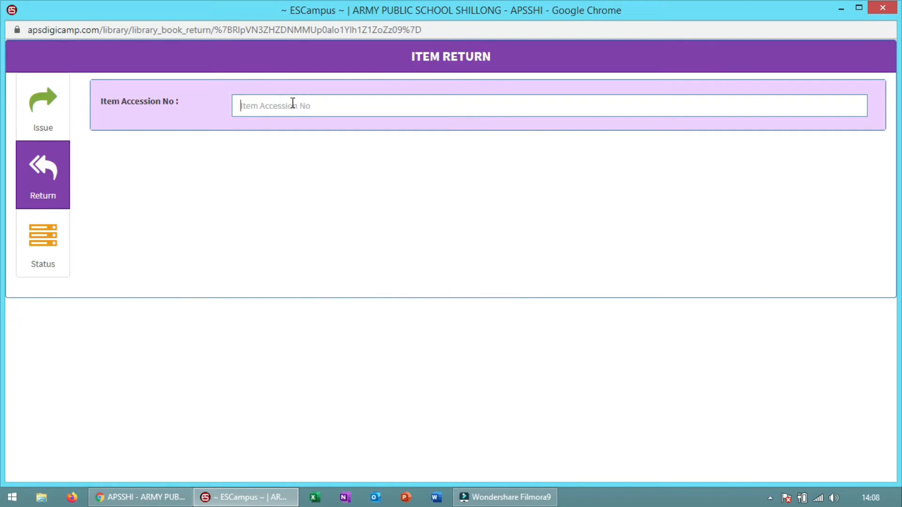
type("20")
key("Return")
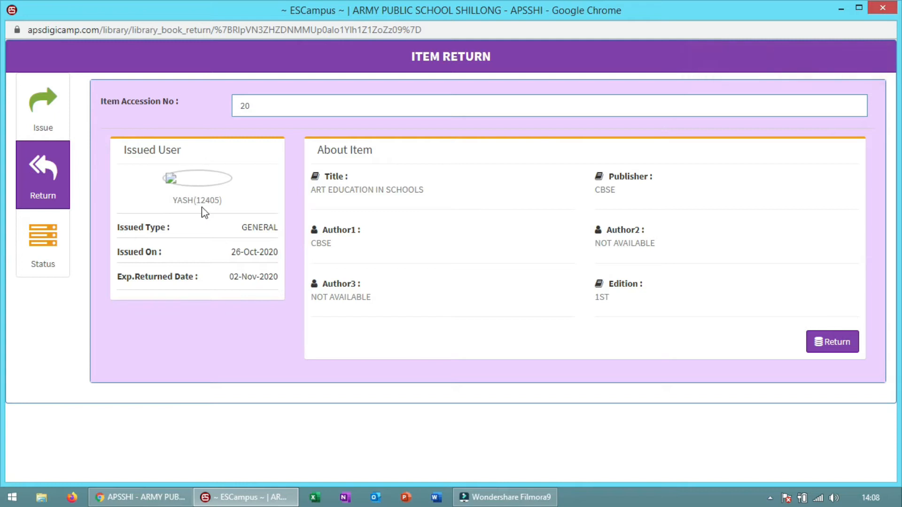
left_click(830, 342)
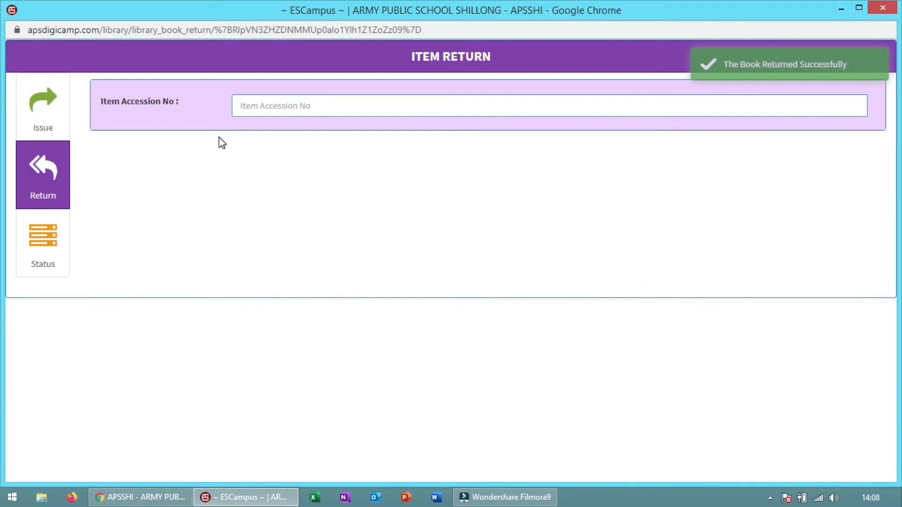
left_click(56, 116)
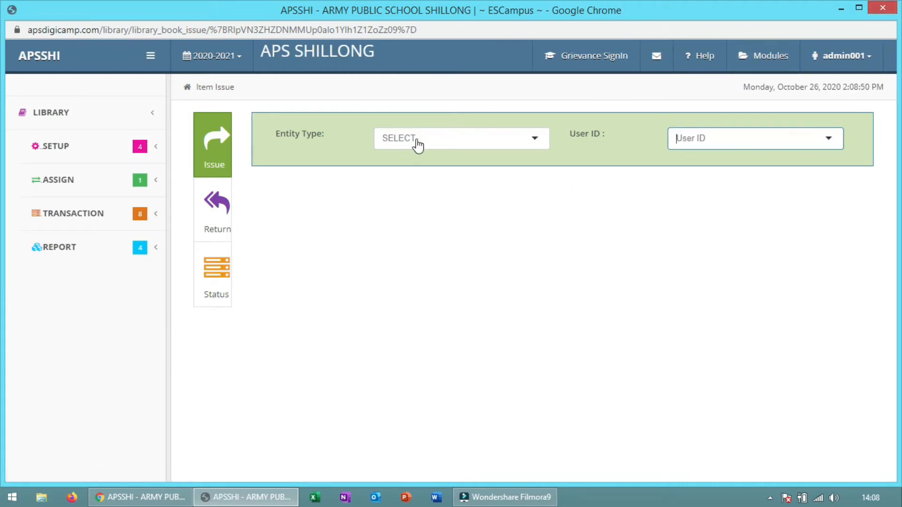
left_click(882, 8)
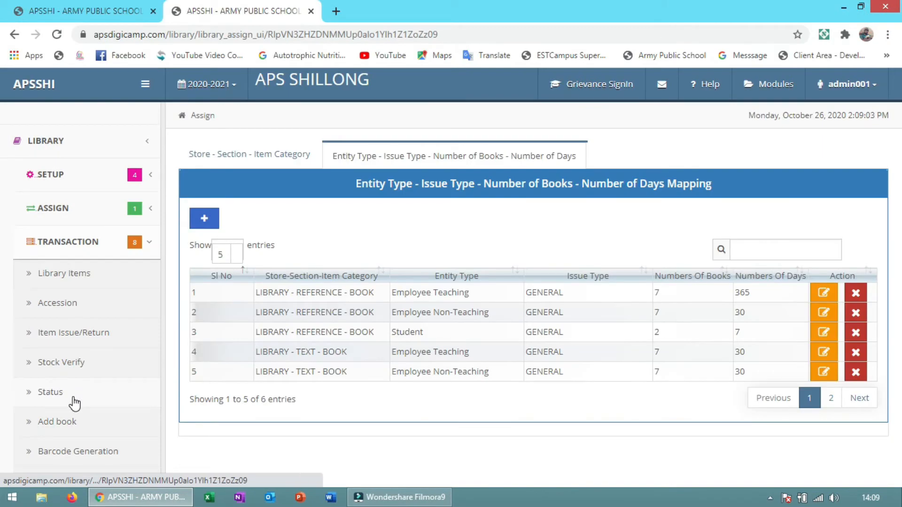
- Open the Stock Verify page and examine the TEST schedule's from date, to date and total books
left_click(75, 364)
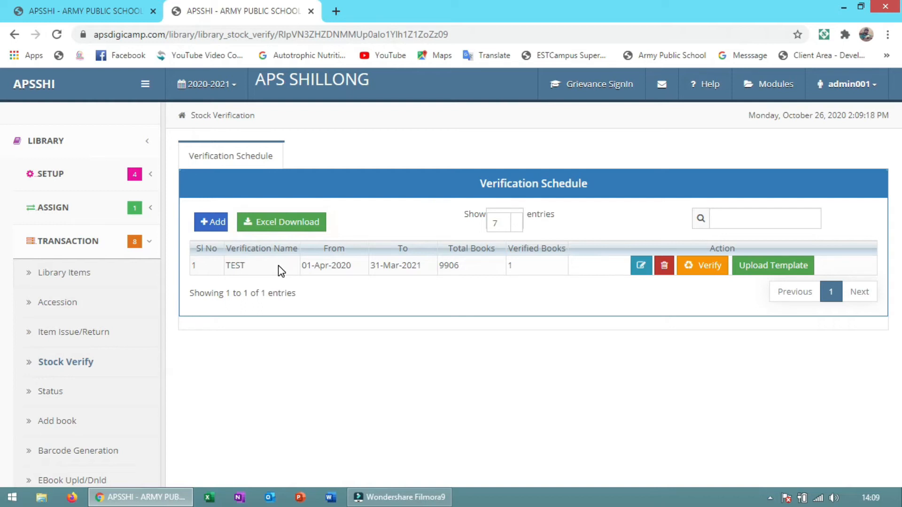
left_click_drag(347, 266, 309, 274)
left_click_drag(424, 259, 374, 263)
left_click(466, 259)
- Review the verification name, from date and to date fields for adding a stock verification record, and close the form without saving
left_click(216, 223)
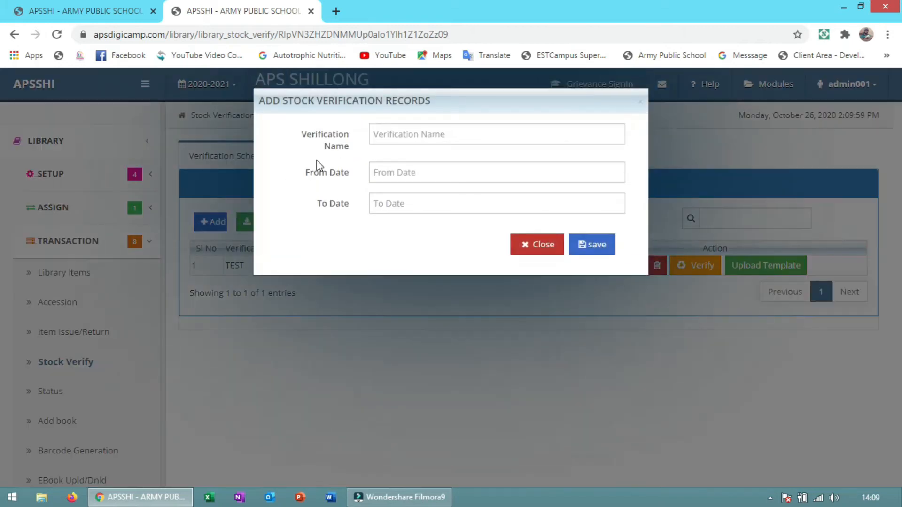
left_click(399, 133)
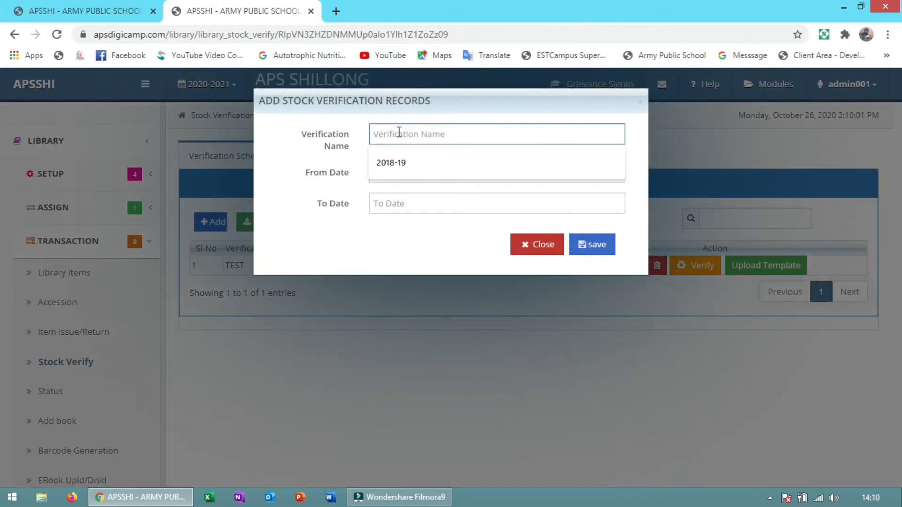
left_click(334, 195)
left_click(382, 179)
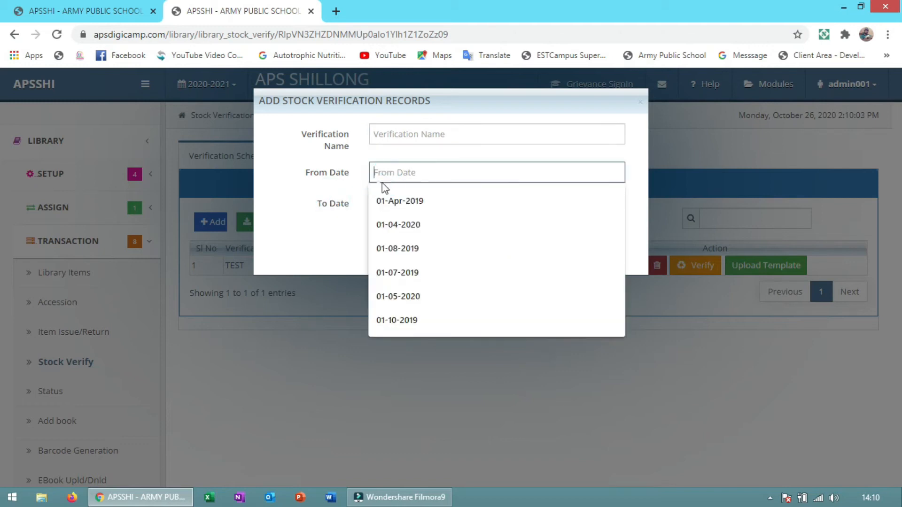
left_click(359, 200)
left_click(401, 203)
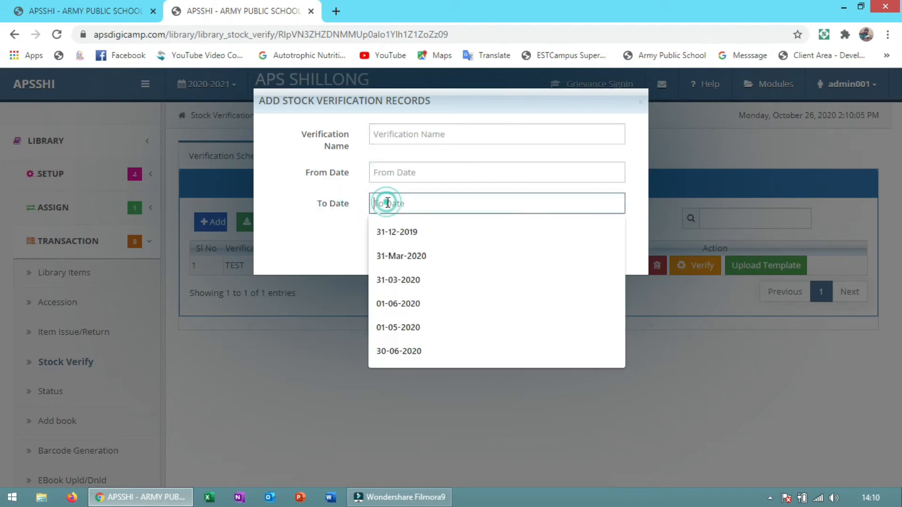
left_click(340, 224)
left_click(526, 247)
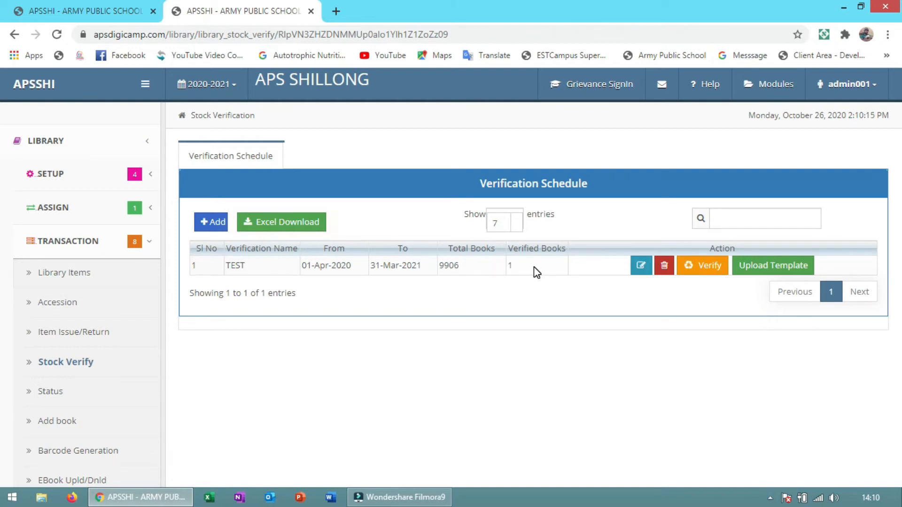
- Look up the book with accession number 20 for verification under the TEST schedule
left_click(700, 269)
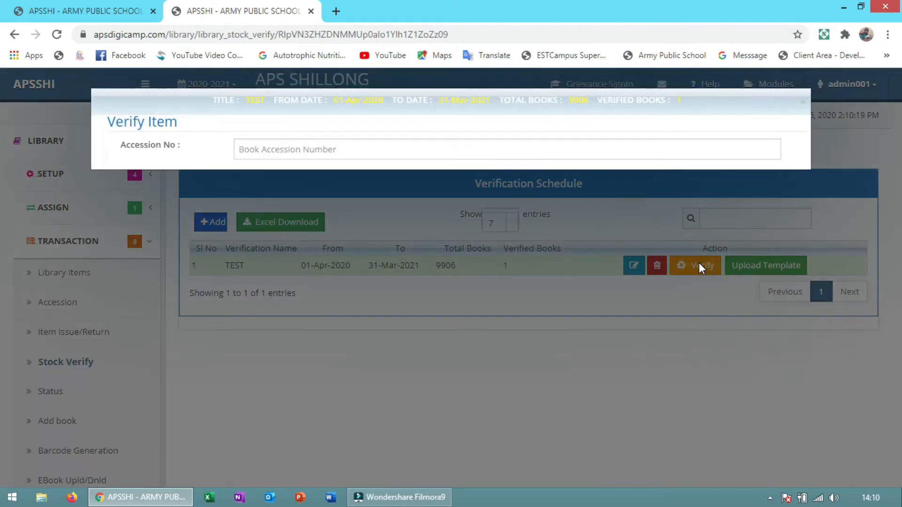
left_click(446, 149)
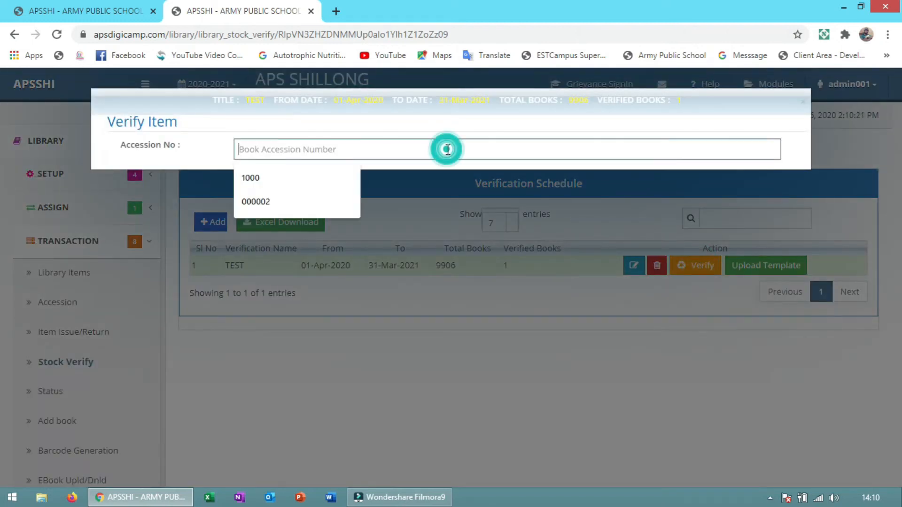
type("20")
key("Return")
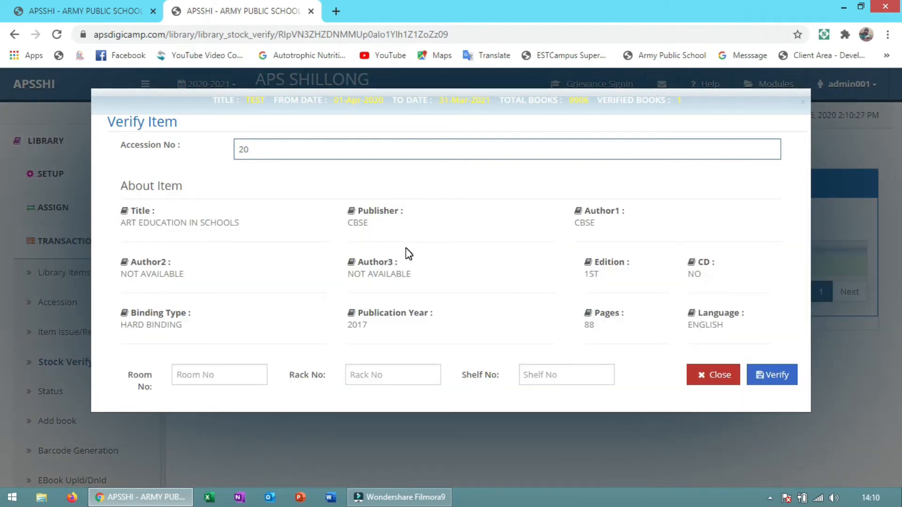
- Review the room, rack and shelf number fields and the accession number of the item, and close the form without verifying
left_click(217, 376)
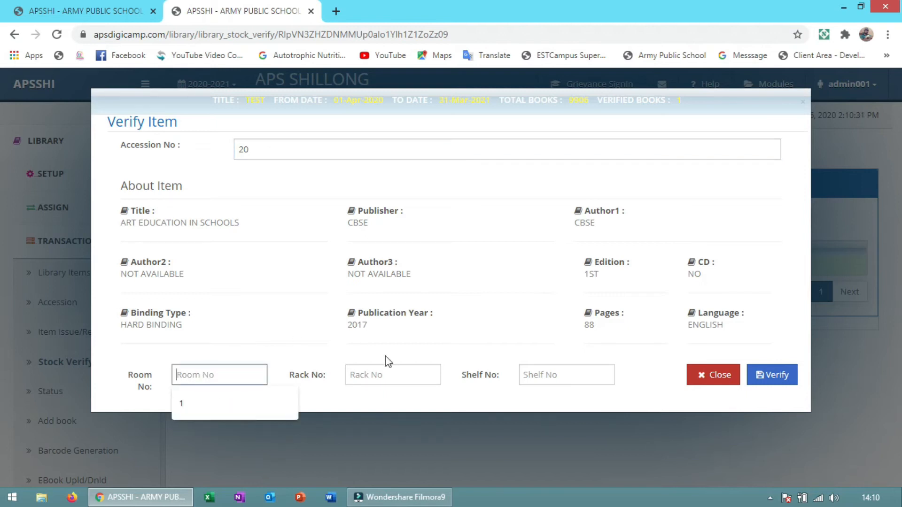
left_click(391, 374)
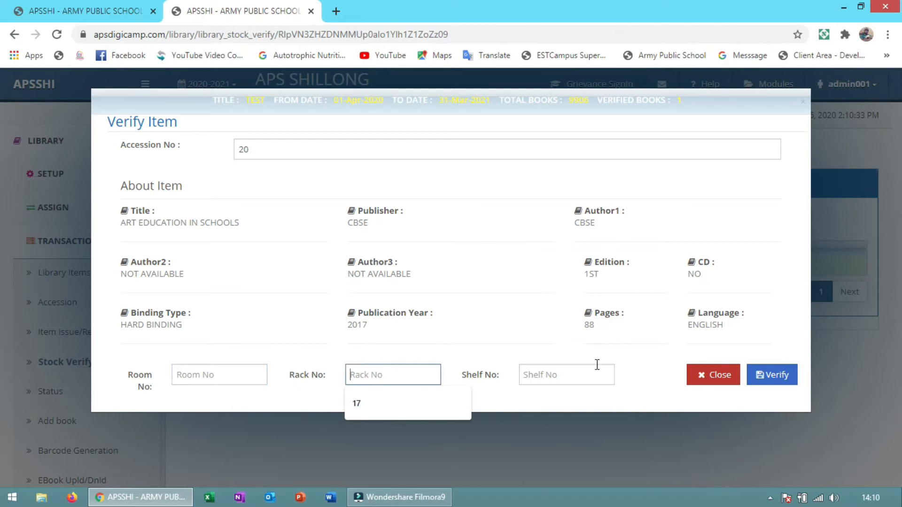
left_click(574, 376)
left_click(403, 155)
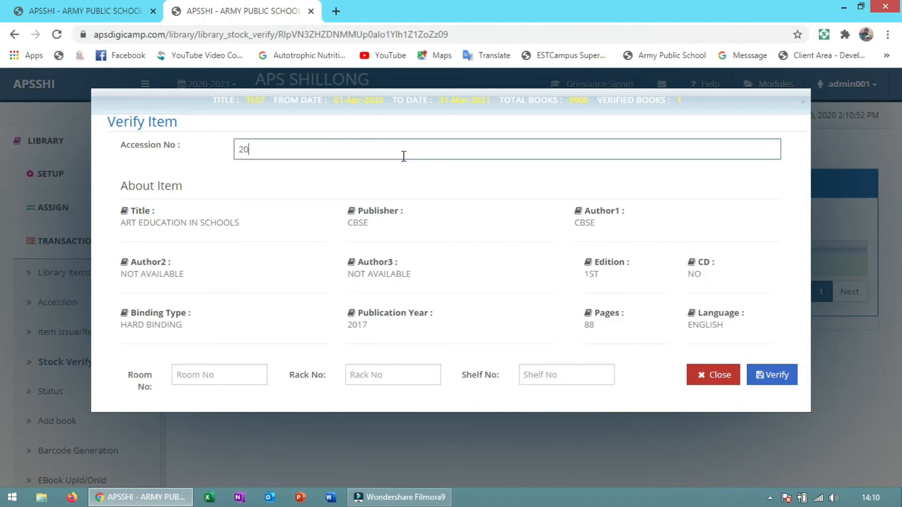
double_click(275, 147)
left_click(230, 202)
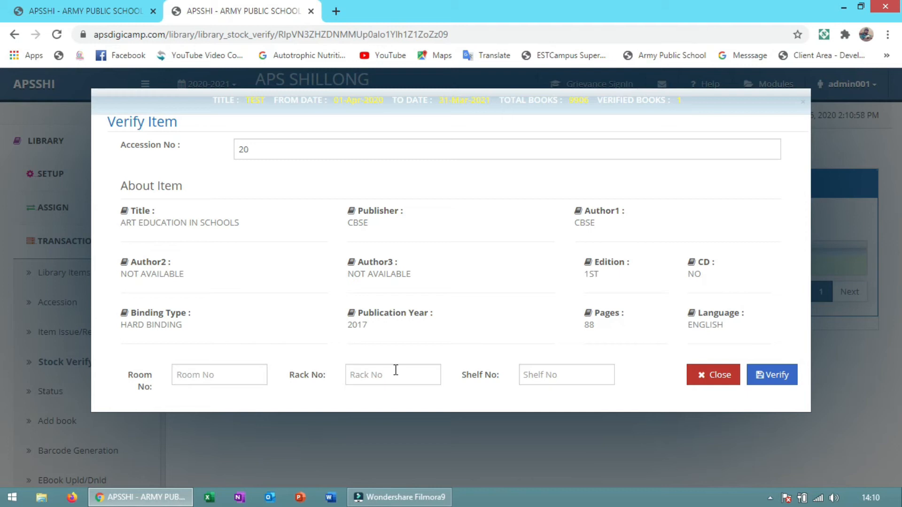
left_click(706, 374)
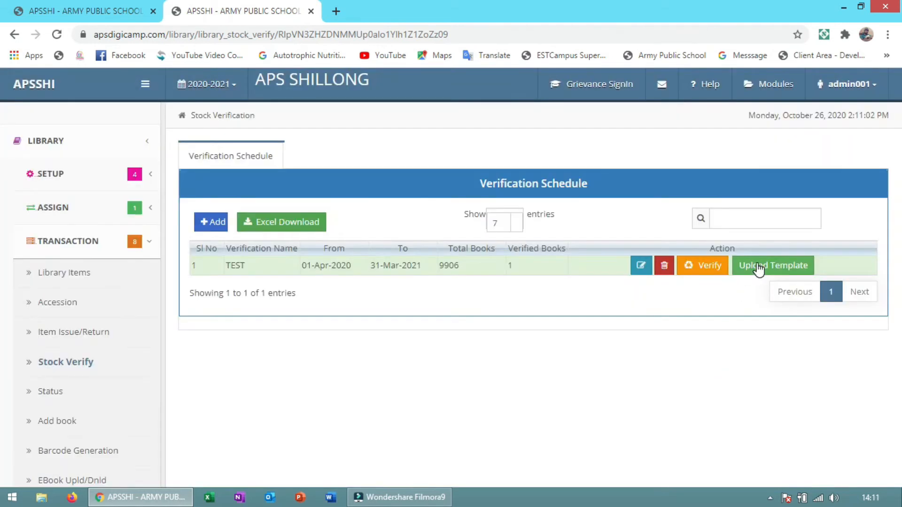
- View the Excel template upload options for the TEST schedule, close them, and open the transaction Status page
left_click(758, 266)
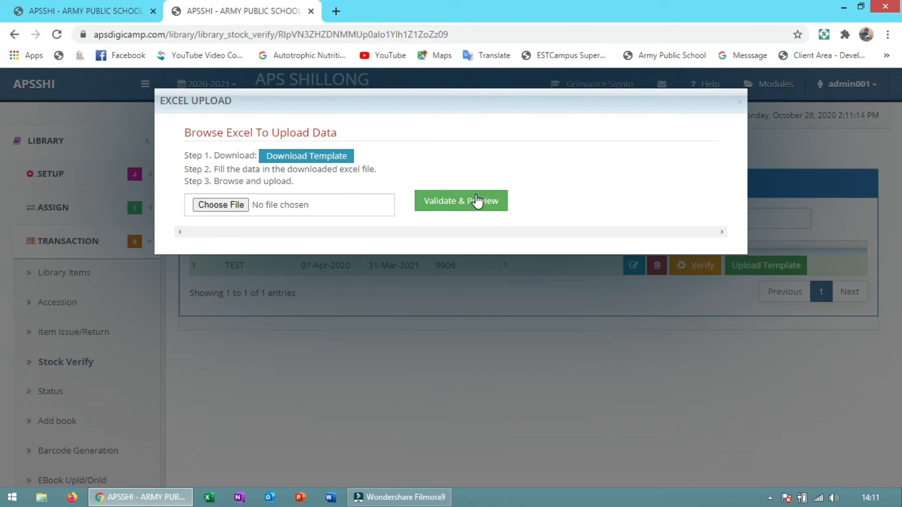
left_click(738, 102)
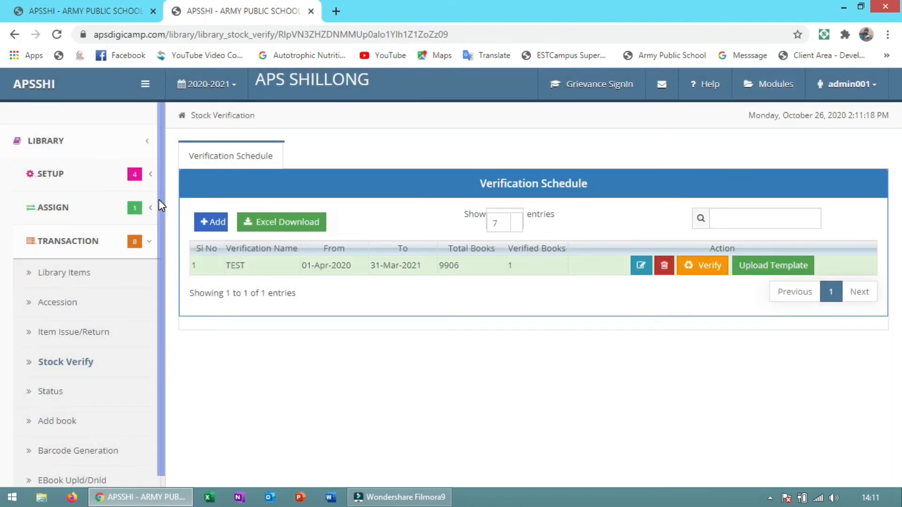
left_click_drag(159, 207, 162, 279)
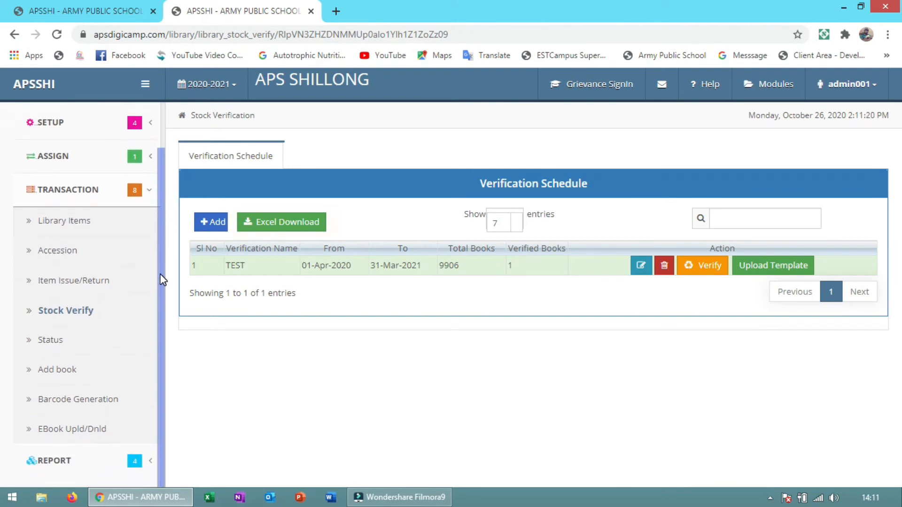
left_click(74, 346)
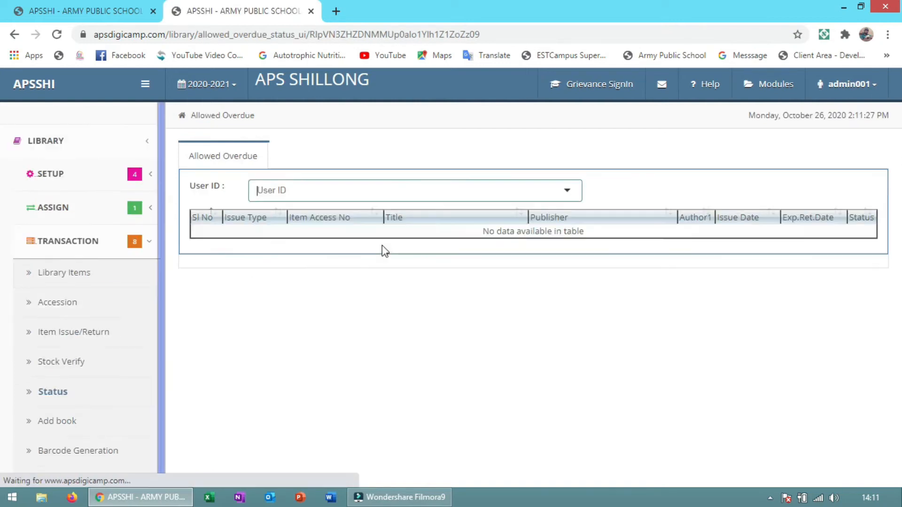
- Look up the admin employee's overdue status by searching the user IDs for 1 and choosing that account
left_click(411, 183)
left_click(400, 192)
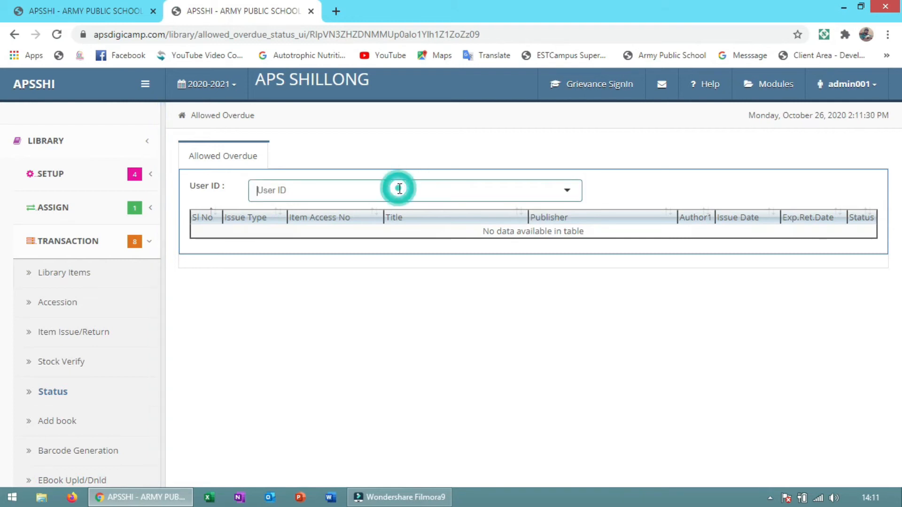
type("1")
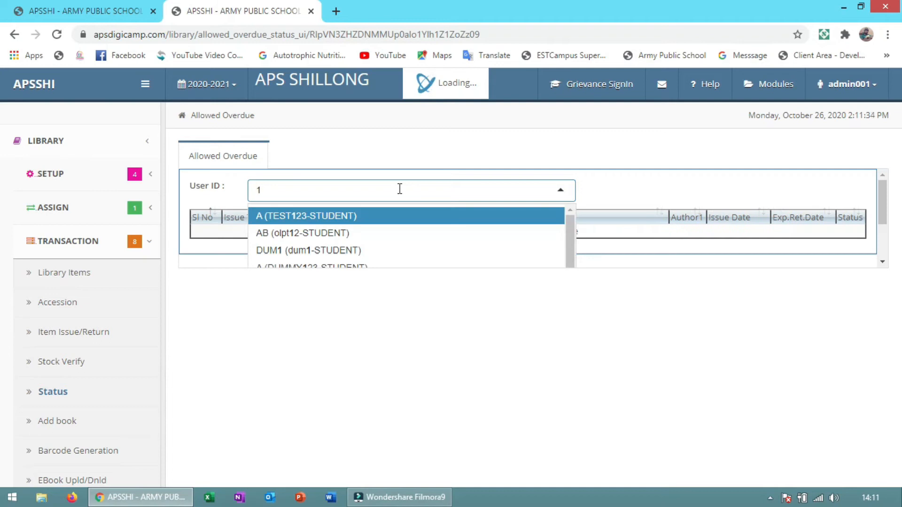
key("Down")
key("Down")
key("Down")
key("Down")
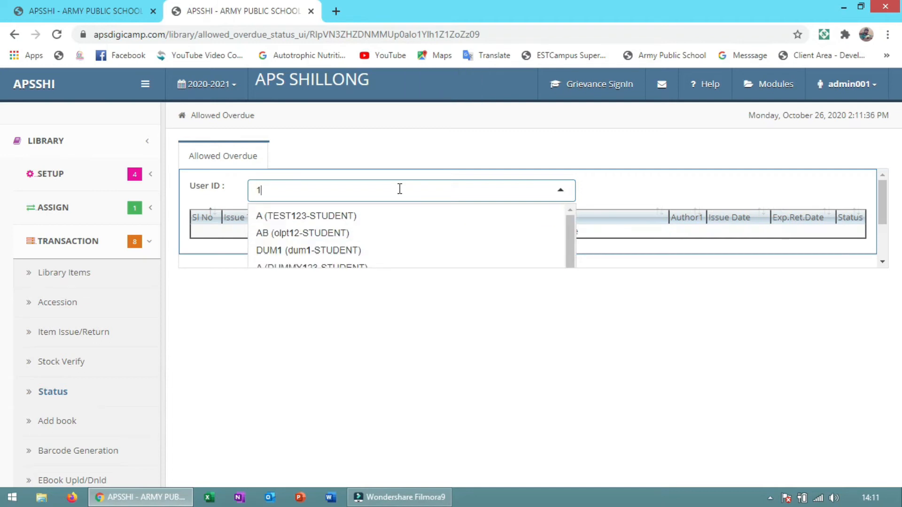
key("Return")
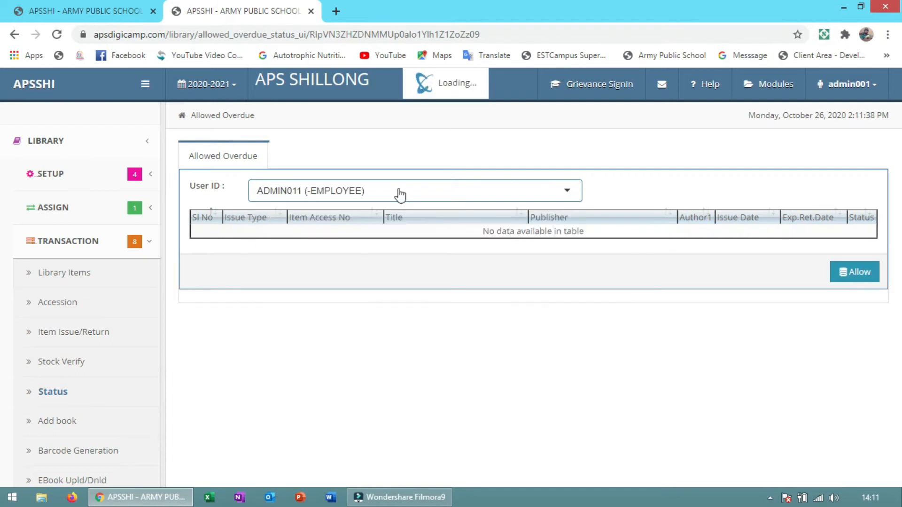
- Review the list of user IDs and sort the overdue table by expected return date
left_click(459, 192)
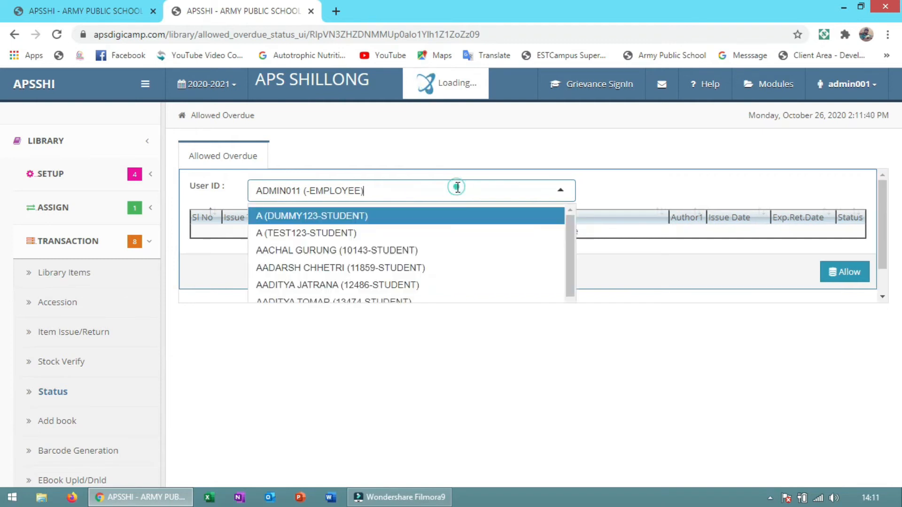
left_click(633, 150)
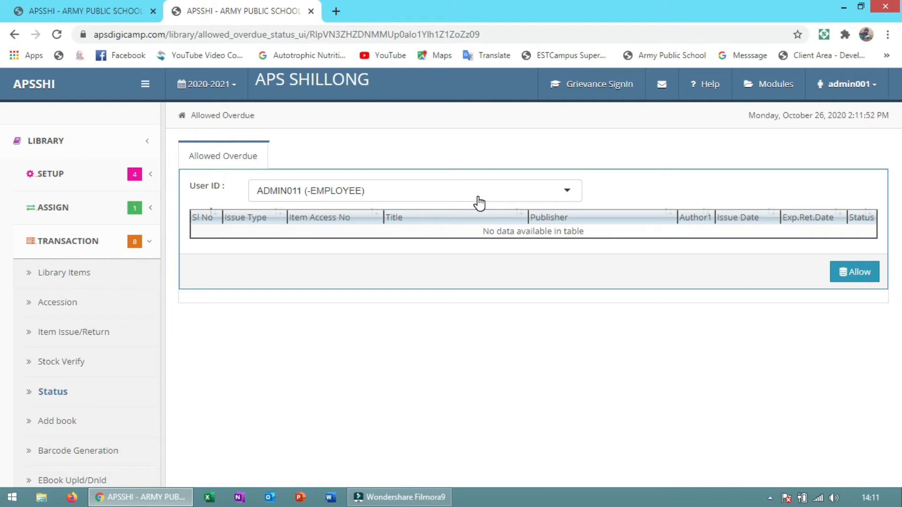
left_click(656, 233)
left_click(560, 199)
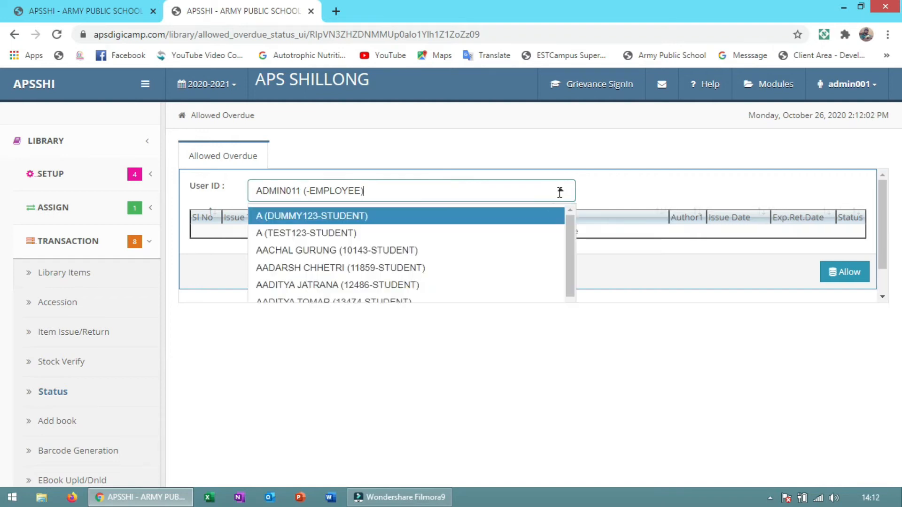
left_click(587, 191)
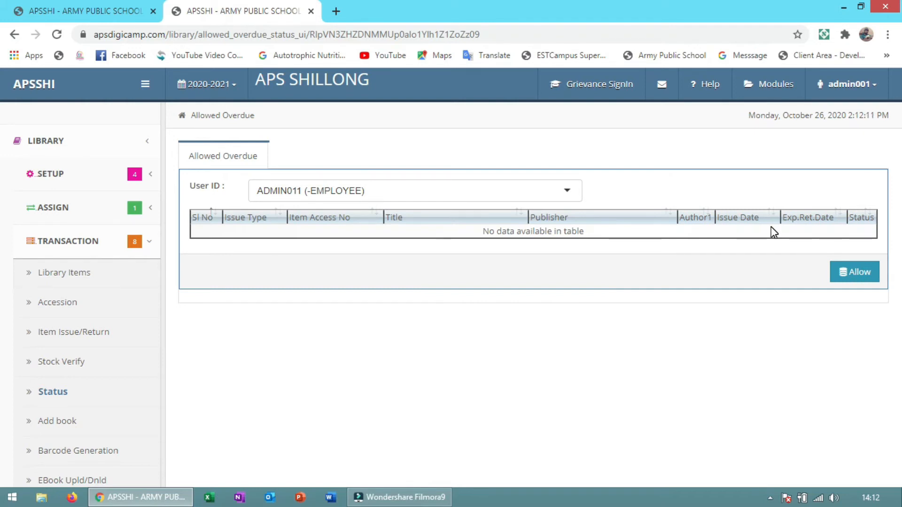
left_click(826, 217)
left_click(835, 222)
left_click(556, 194)
left_click(597, 186)
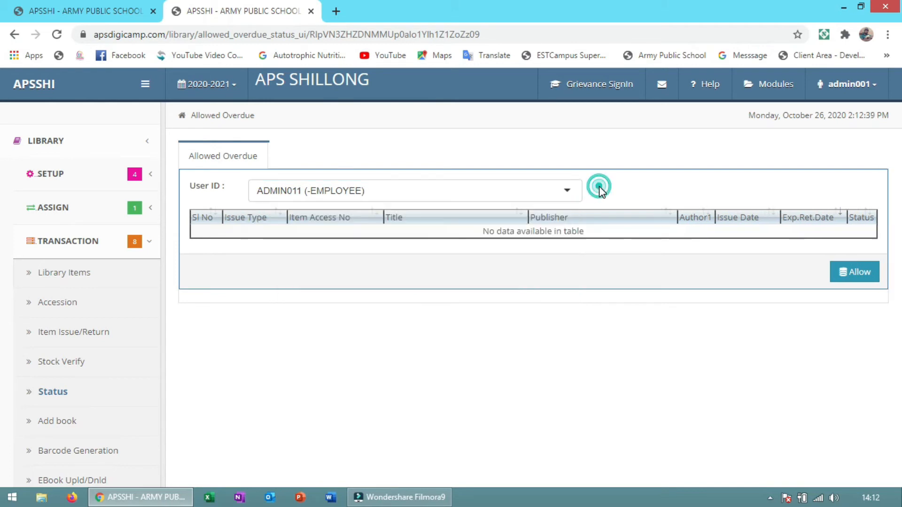
- Set the allowed overdue period's end date to 31-Oct-2020, and close the form without allowing it
left_click(863, 272)
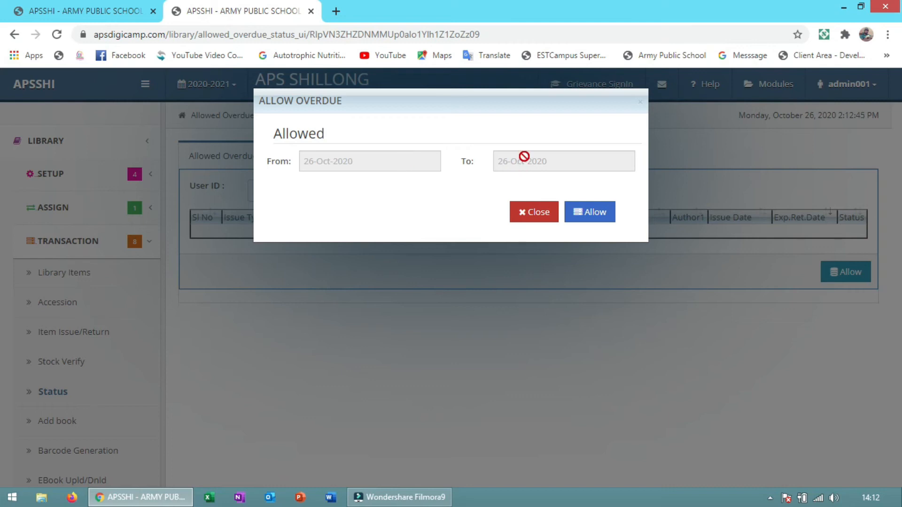
left_click(524, 157)
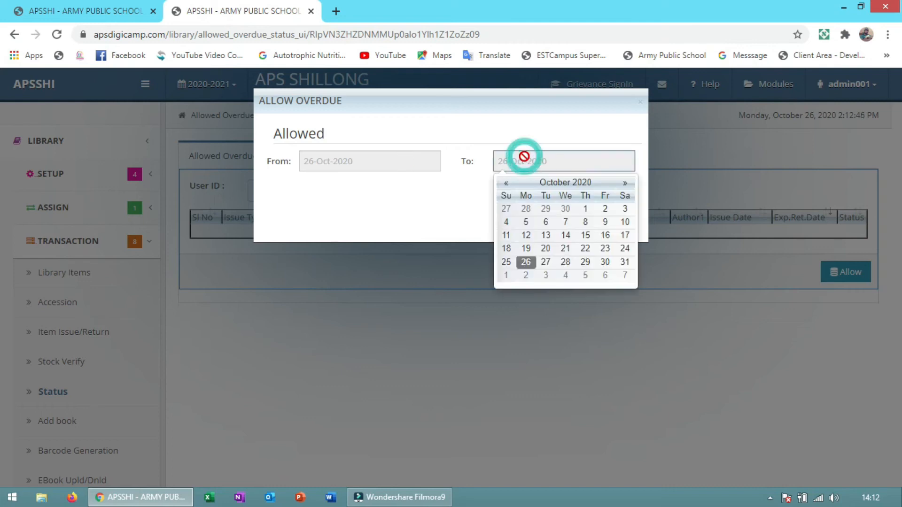
left_click(624, 262)
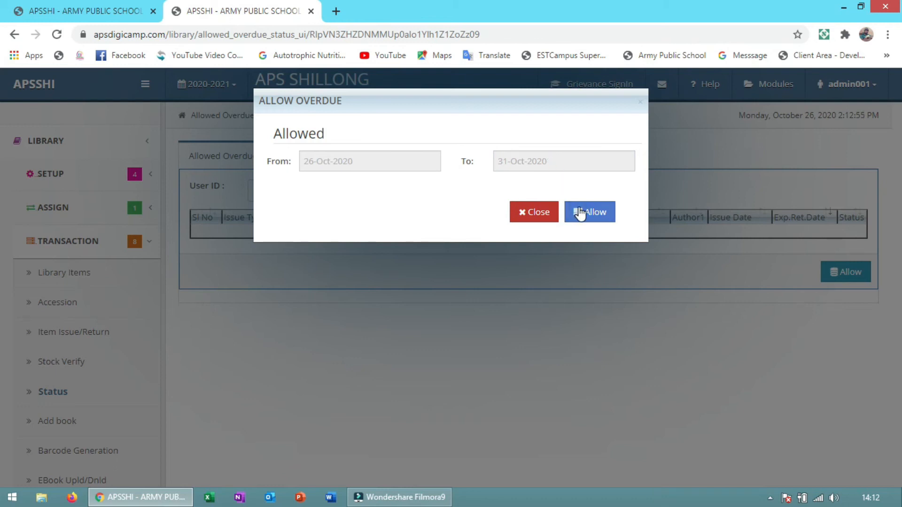
left_click(545, 211)
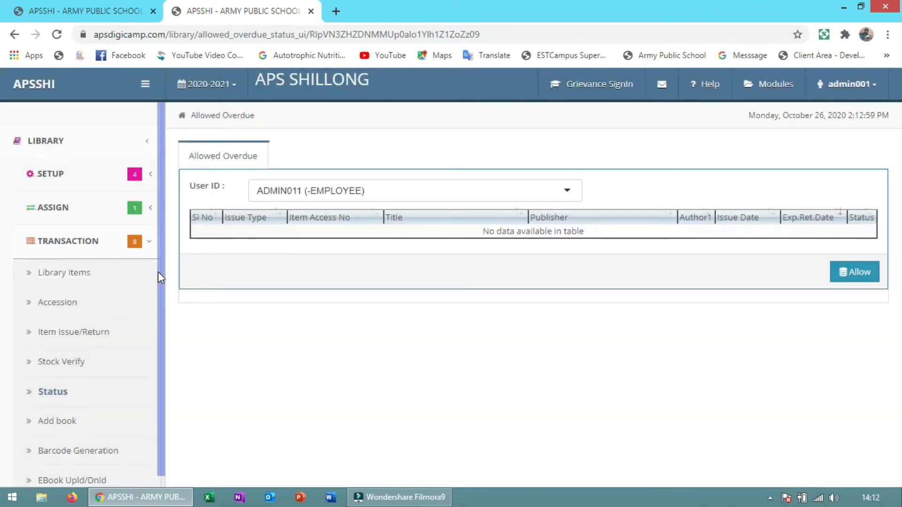
- Review the accession number, title, publisher and author fields for adding a book, close the form without saving, and open the Barcode Generation page
scroll(159, 275, "down", 1)
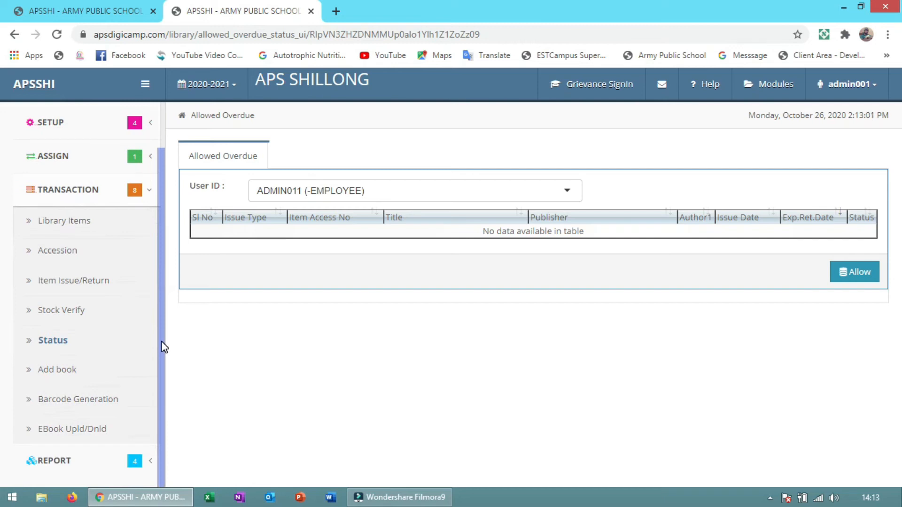
left_click(73, 371)
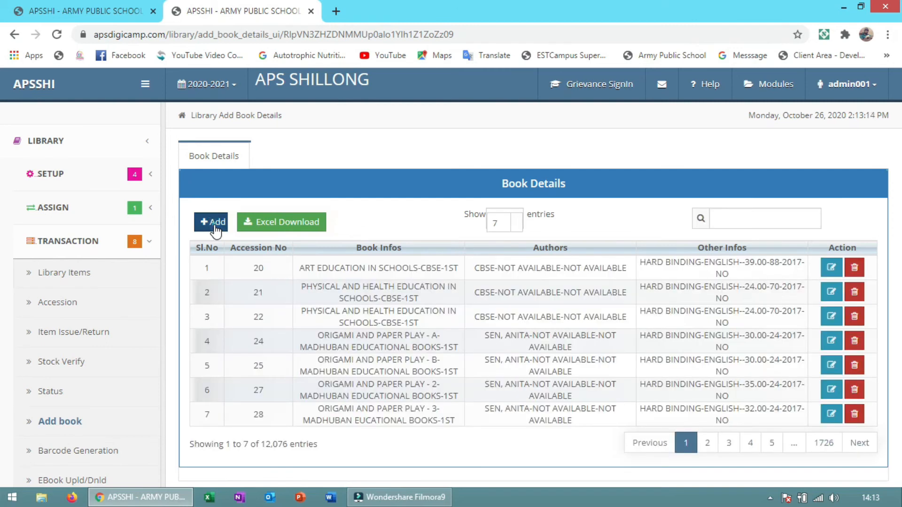
left_click(214, 225)
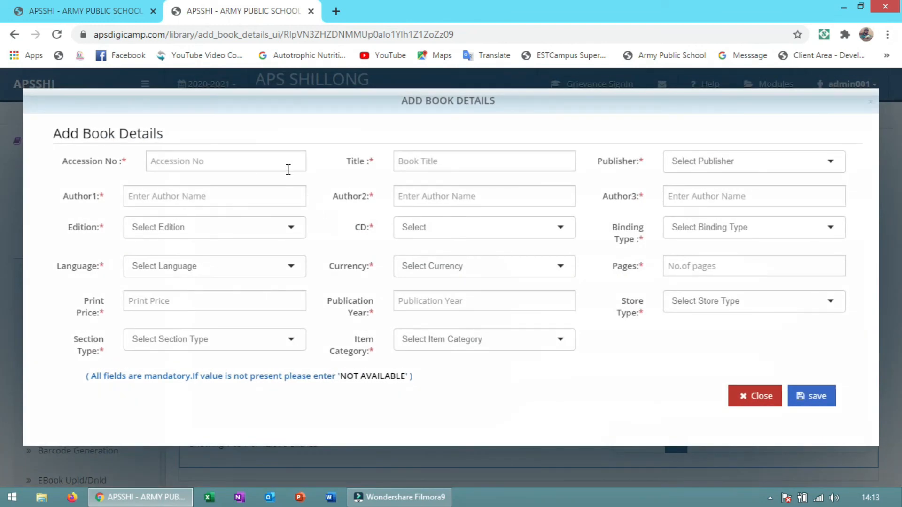
left_click(283, 157)
left_click(432, 165)
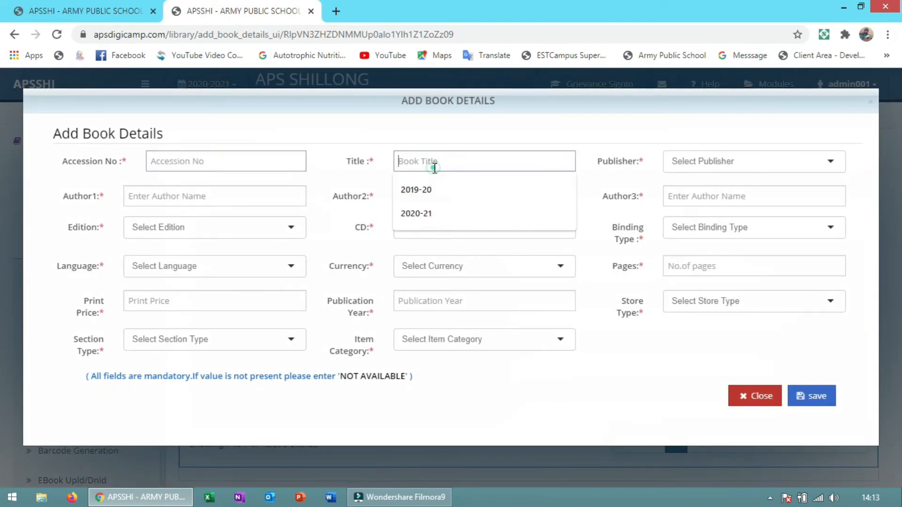
left_click(676, 161)
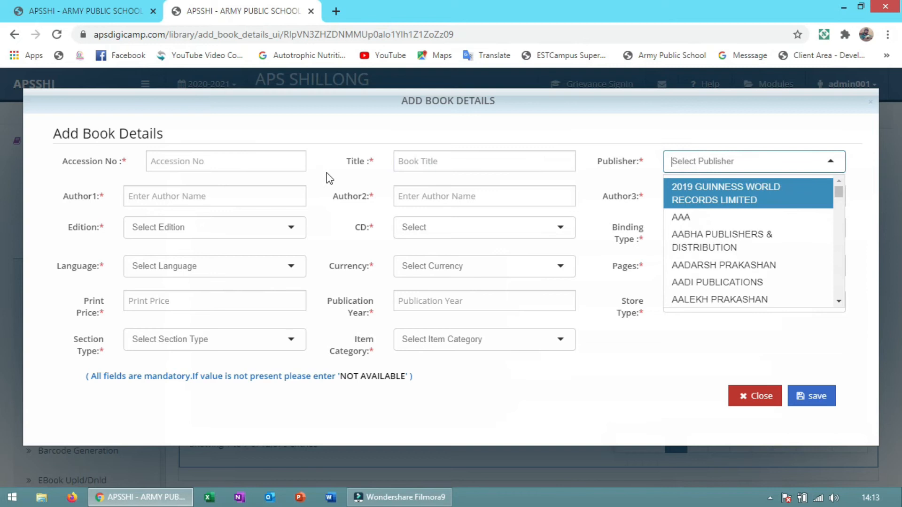
left_click(281, 191)
left_click(396, 196)
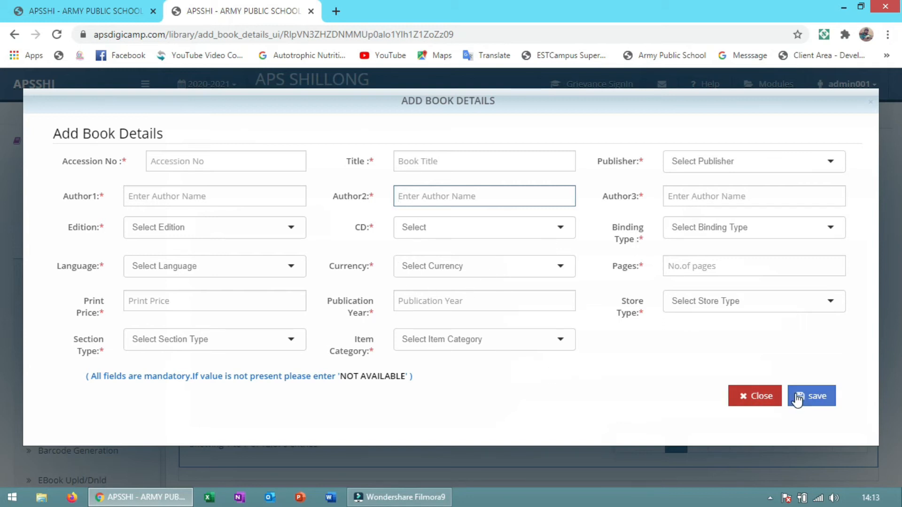
left_click(755, 397)
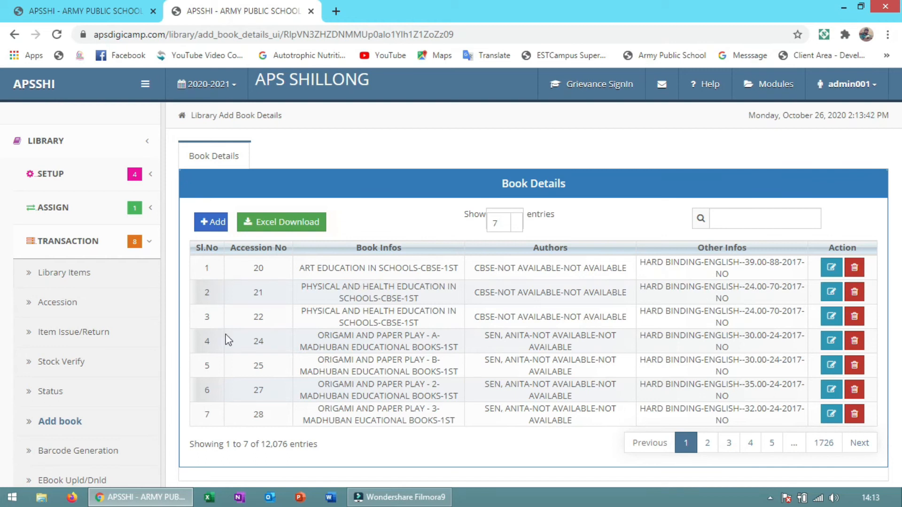
left_click(101, 452)
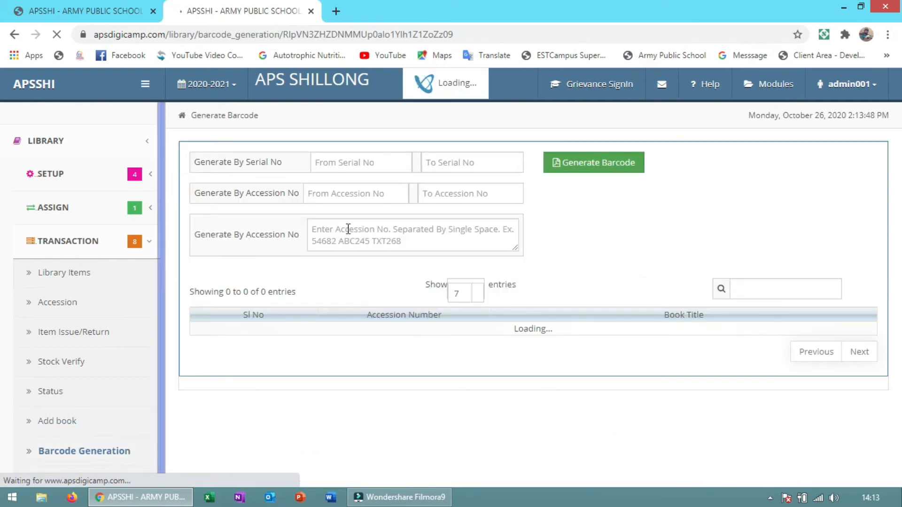
- Try to generate barcodes for serial numbers 1 to 1000
left_click(368, 163)
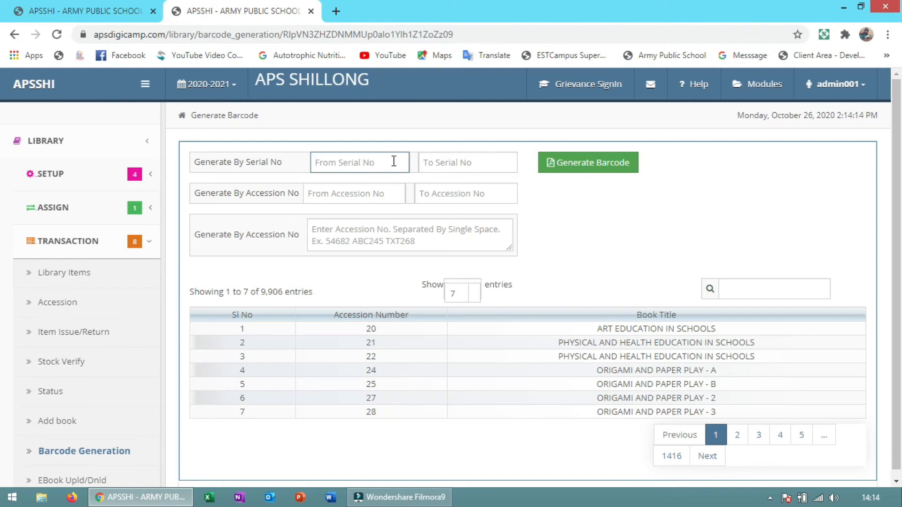
type("1")
left_click(431, 162)
type("10")
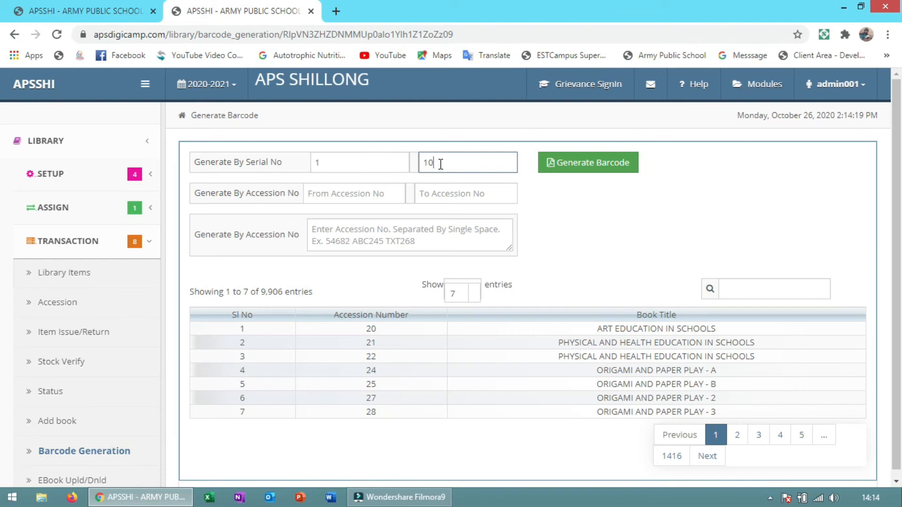
double_click(440, 164)
type("1000")
left_click(569, 177)
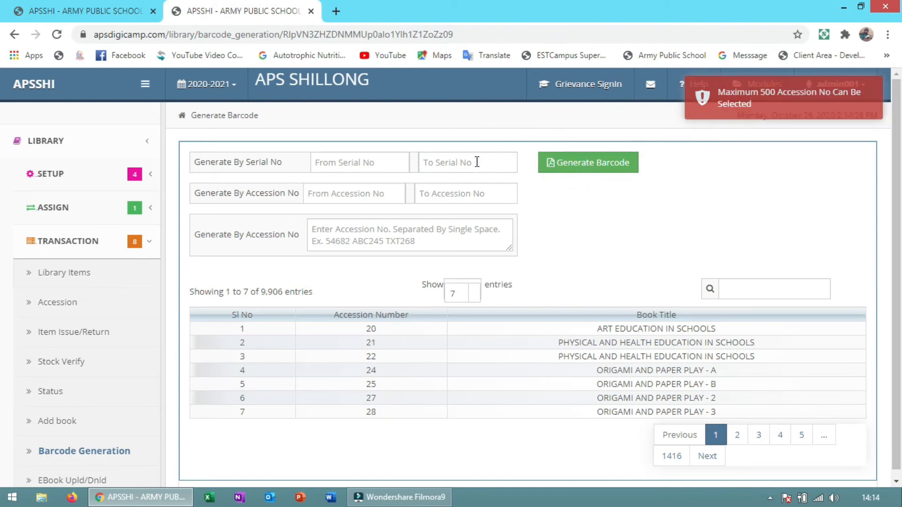
- Generate the barcodes for serial numbers 1 to 499
left_click(343, 168)
type("1")
key("Tab")
type("499")
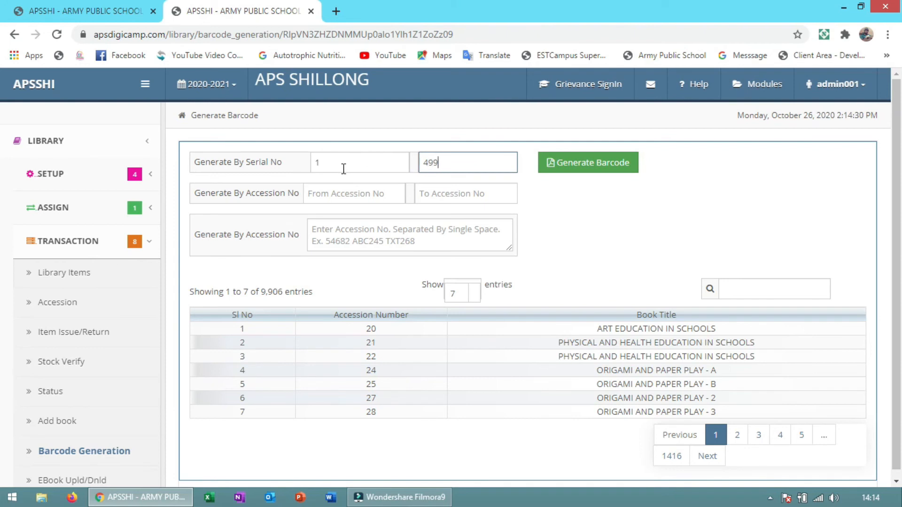
left_click(558, 175)
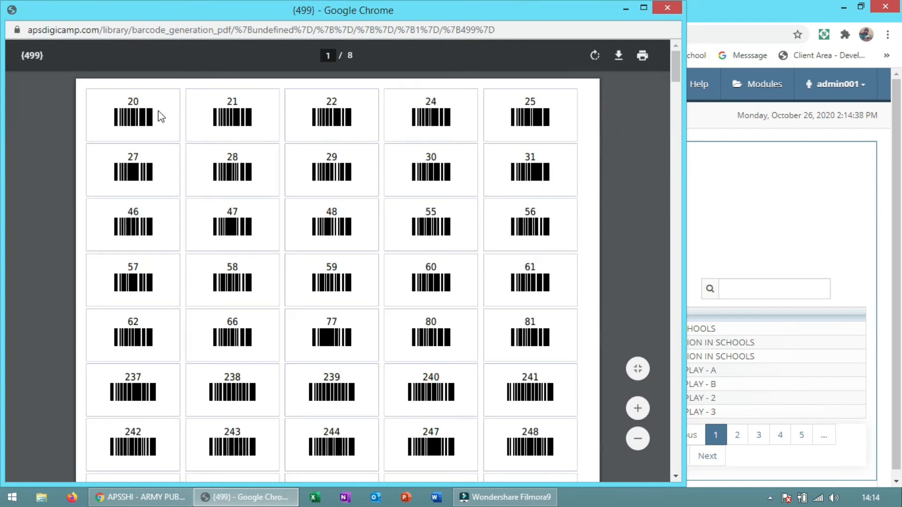
- Look through the pages of generated barcodes and their accession numbers, and close the barcode document
double_click(135, 101)
double_click(230, 101)
left_click(307, 136)
left_click_drag(676, 75, 673, 328)
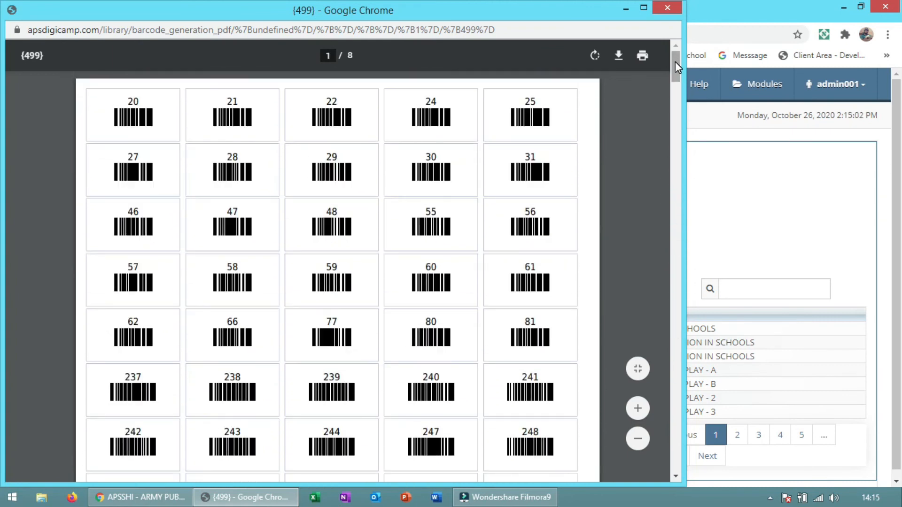
mouse_move(675, 61)
left_mouse_down()
mouse_move(657, 161)
mouse_move(671, 55)
left_mouse_up()
left_click(669, 6)
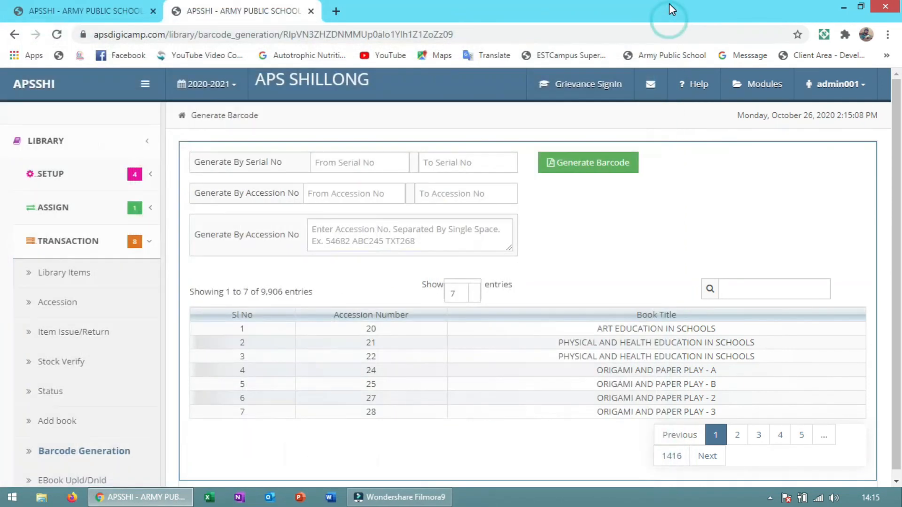
- Generate barcodes for the accession number range 20 to 30, and close the resulting document
left_click(350, 194)
type("20")
key("Tab")
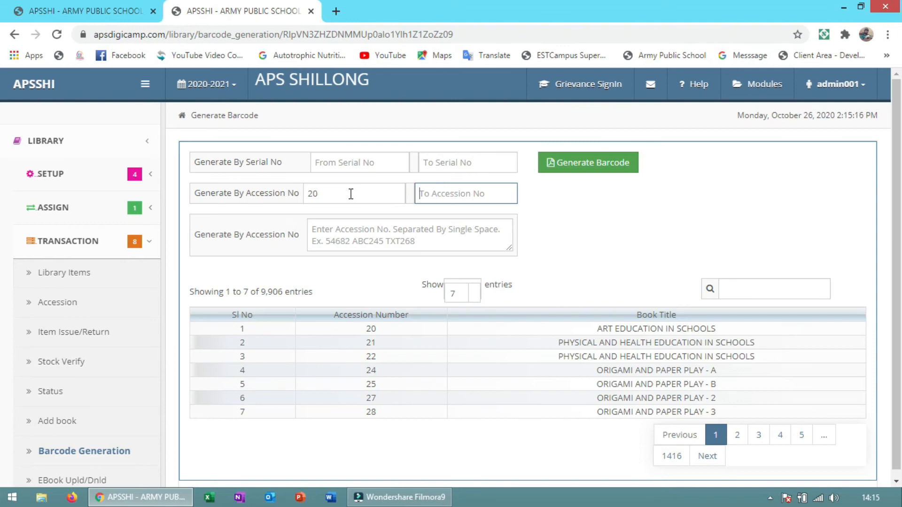
type("30")
left_click(553, 172)
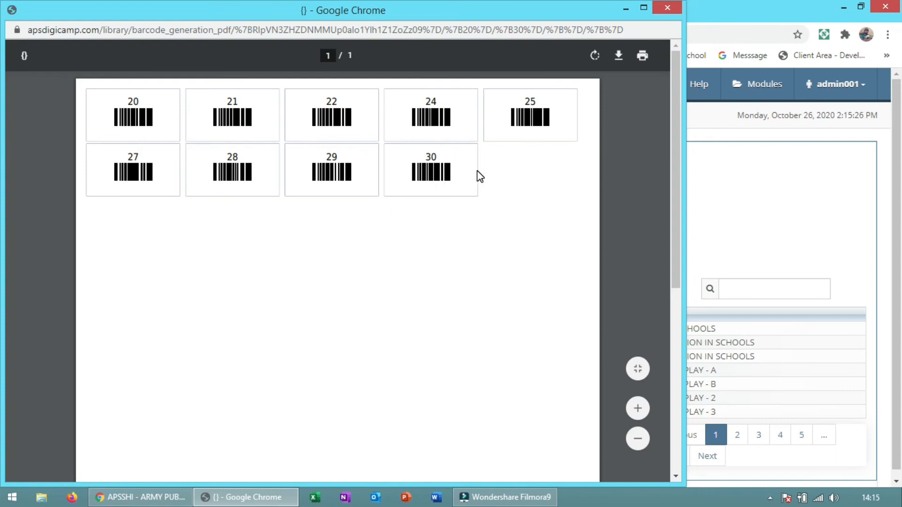
left_click(669, 8)
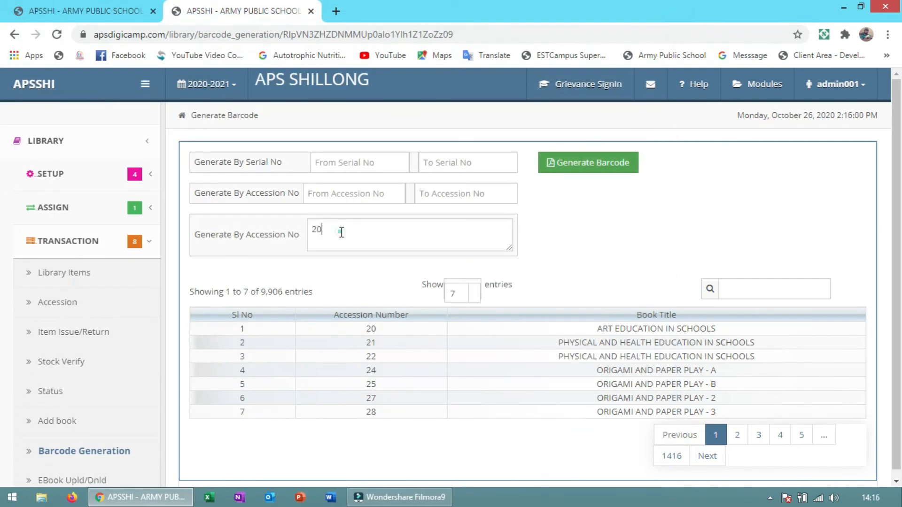
- Generate barcodes for the individual accession numbers 20, 30 and 40, and close the resulting document
left_click(341, 231)
key("BackSpace")
key("BackSpace")
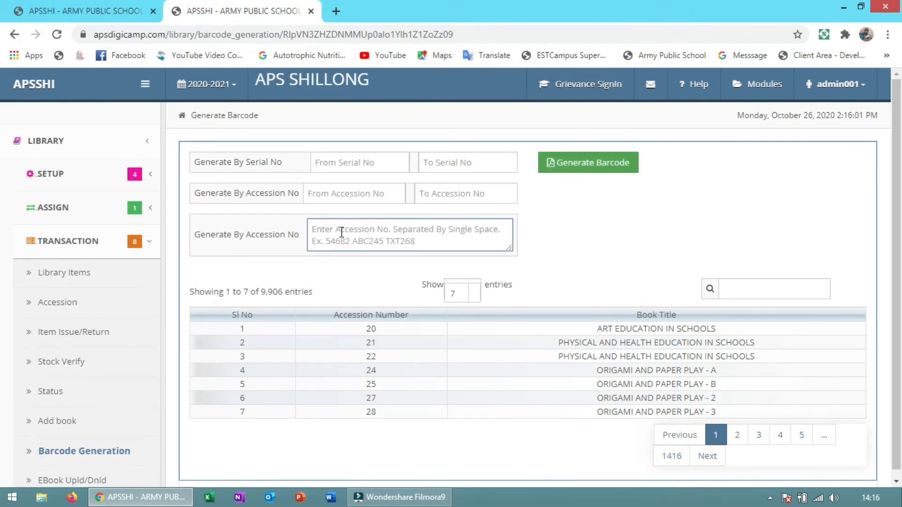
type("20")
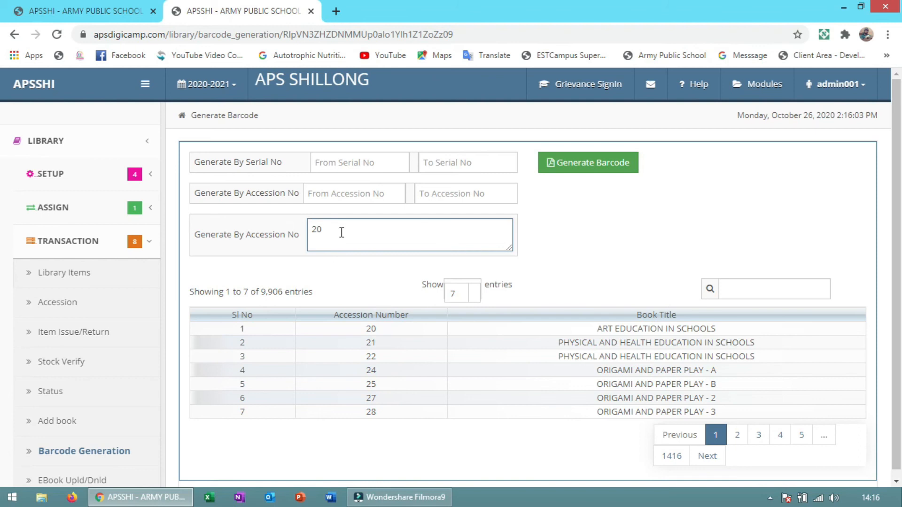
key("BackSpace")
key("BackSpace")
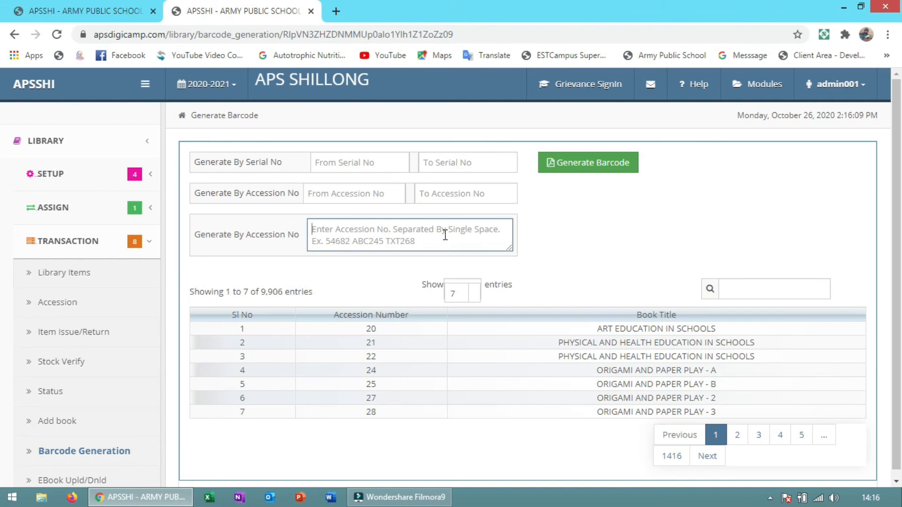
type("20 30 40")
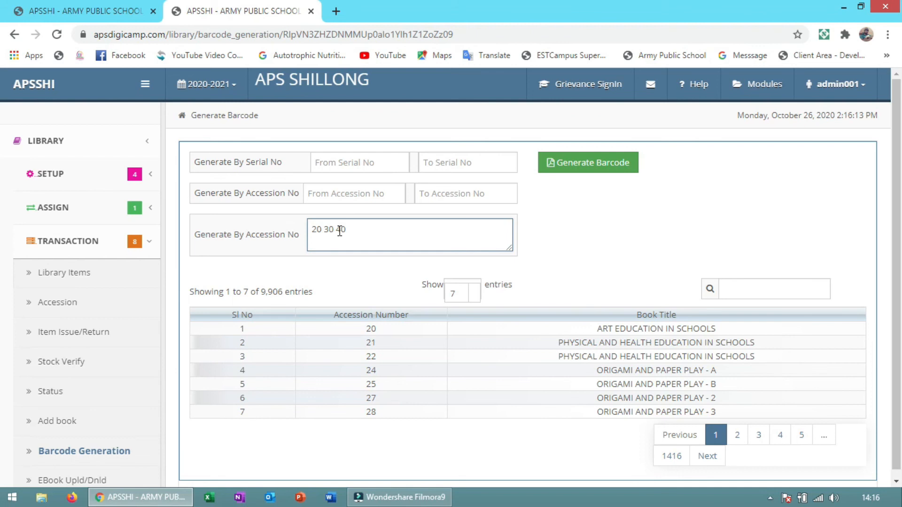
left_click(579, 164)
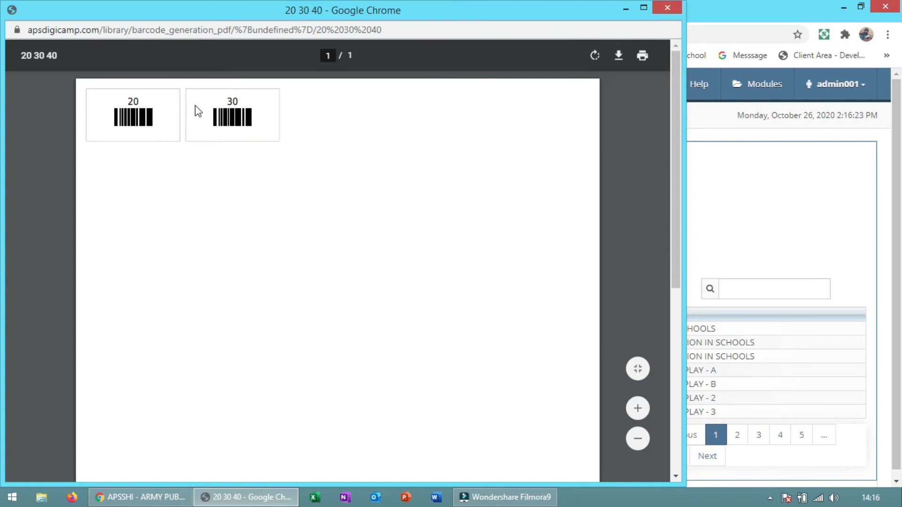
double_click(54, 55)
left_click(669, 8)
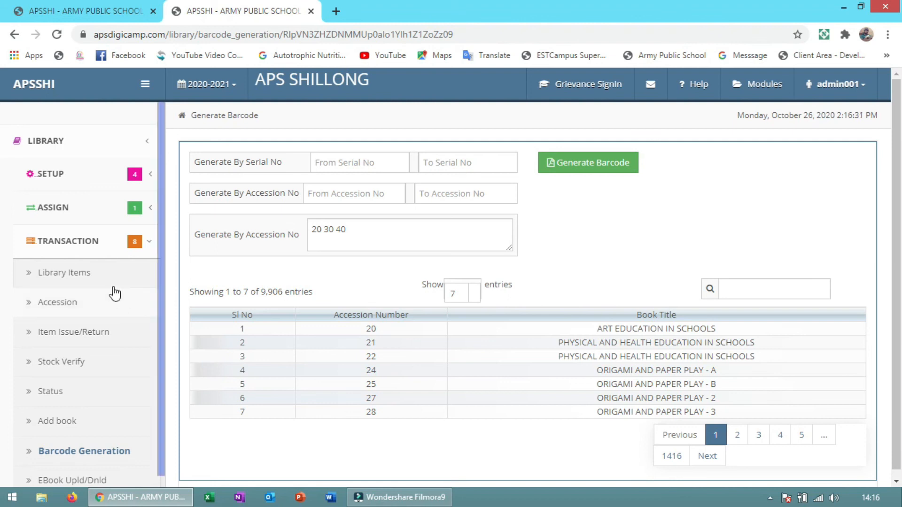
- Open the e-book upload and download page and try its upload option
scroll(159, 299, "down", 1)
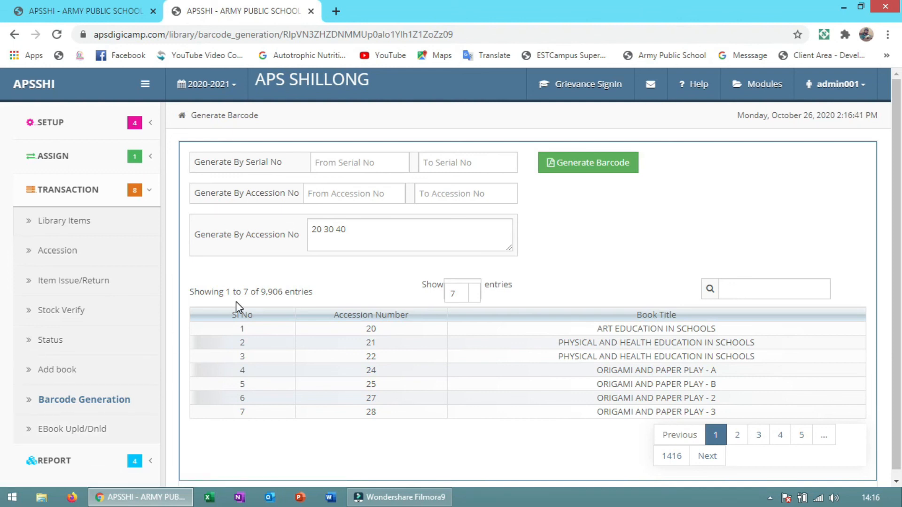
left_click(91, 430)
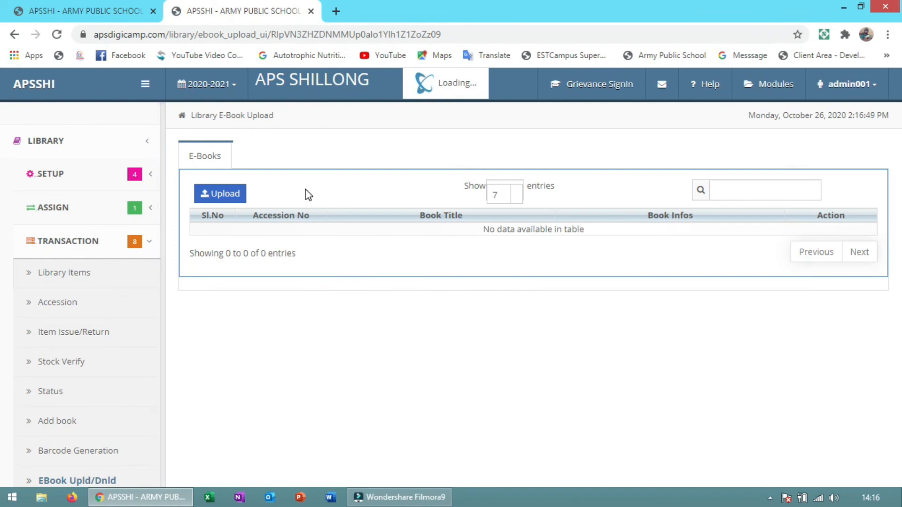
left_click(222, 194)
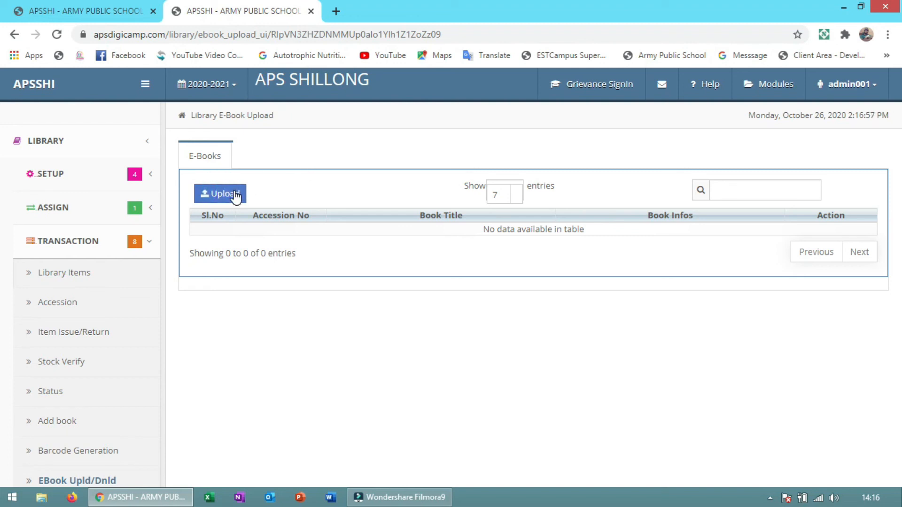
scroll(155, 307, "down", 3)
scroll(163, 307, "up", 3)
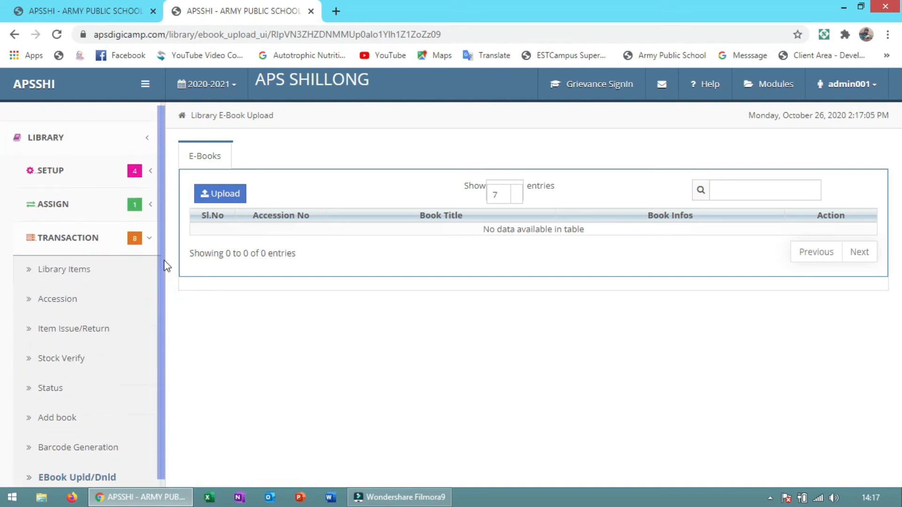
- Review the Library Items page and its list of assigned subjects
scroll(164, 278, "down", 2)
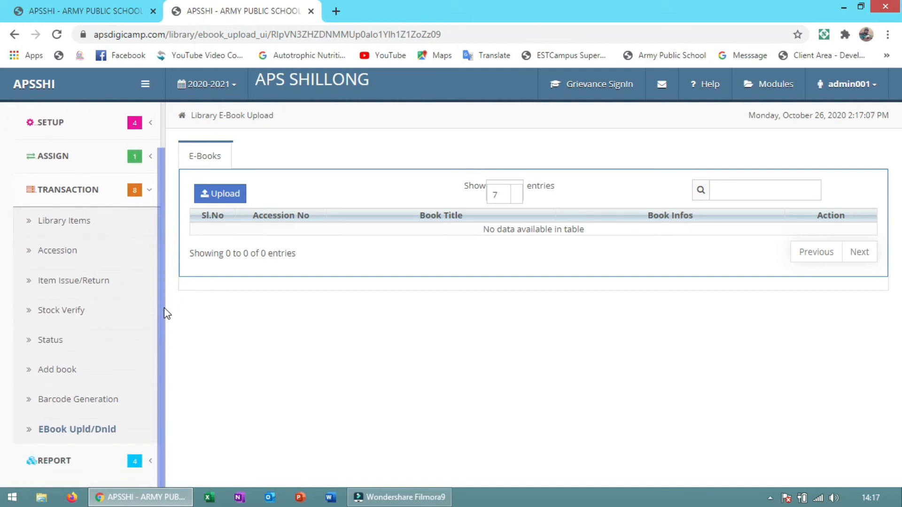
left_click(109, 223)
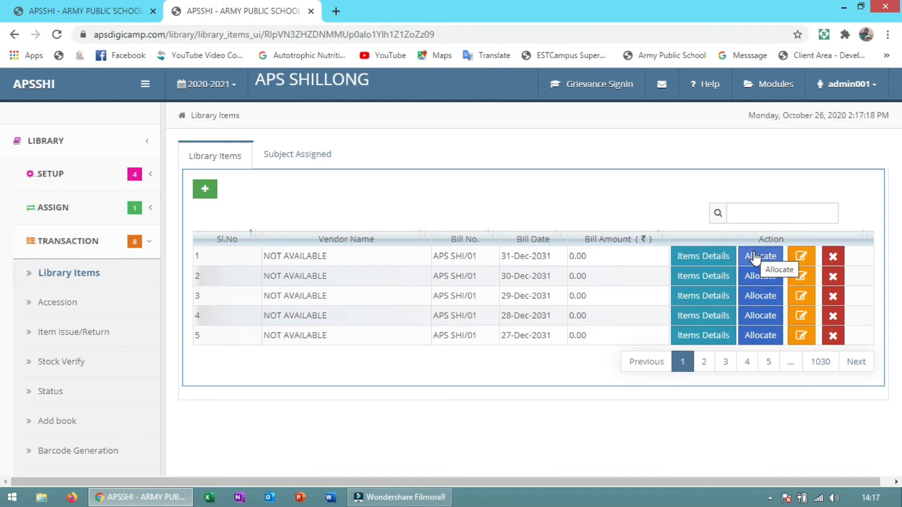
left_click(288, 148)
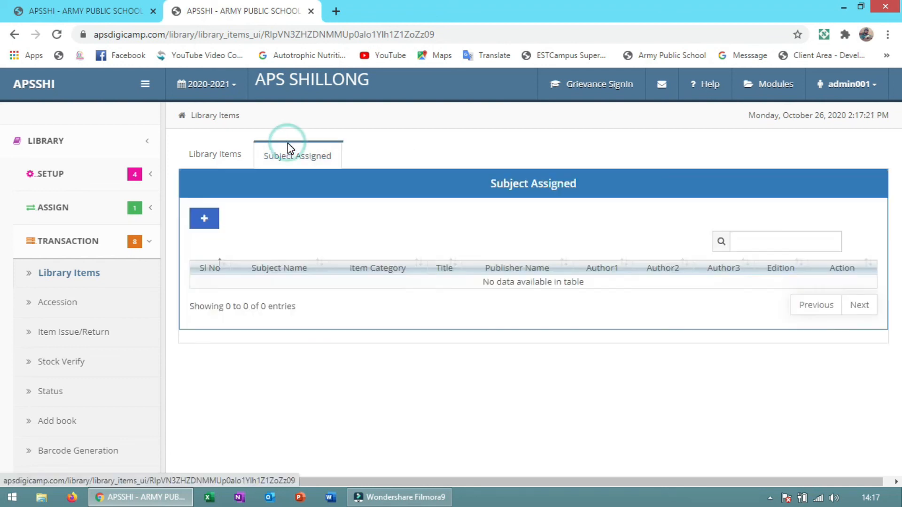
- Review the accession details of the books, and open the Item Issue/Return page
left_click(73, 308)
left_click(70, 304)
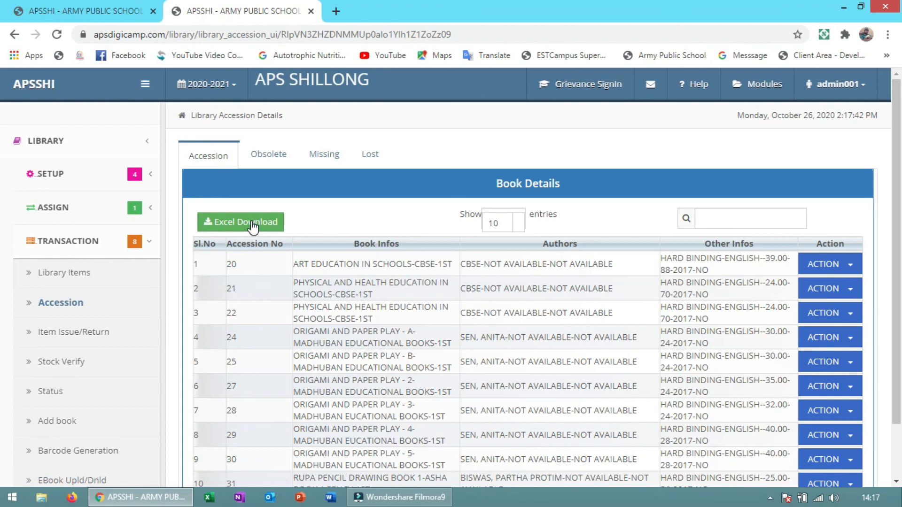
left_click(88, 332)
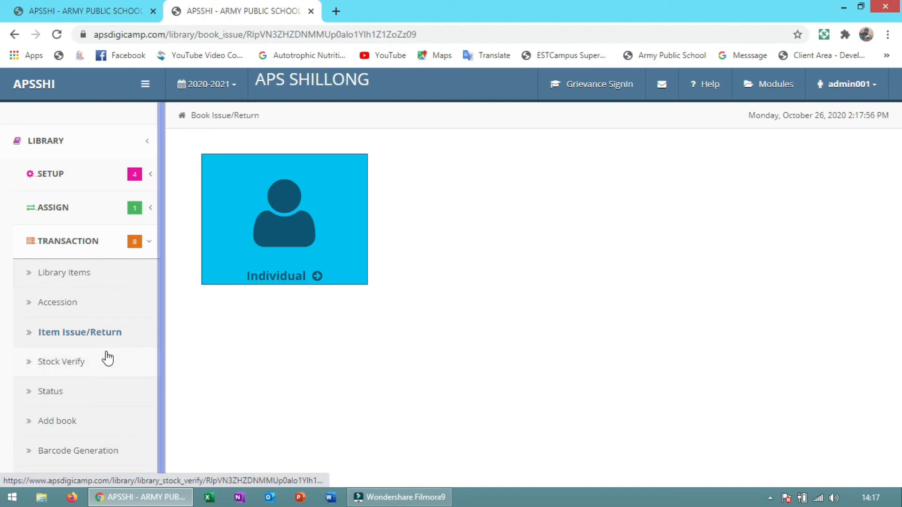
- Review the stock verification schedule and the allowed overdue status page
left_click(89, 365)
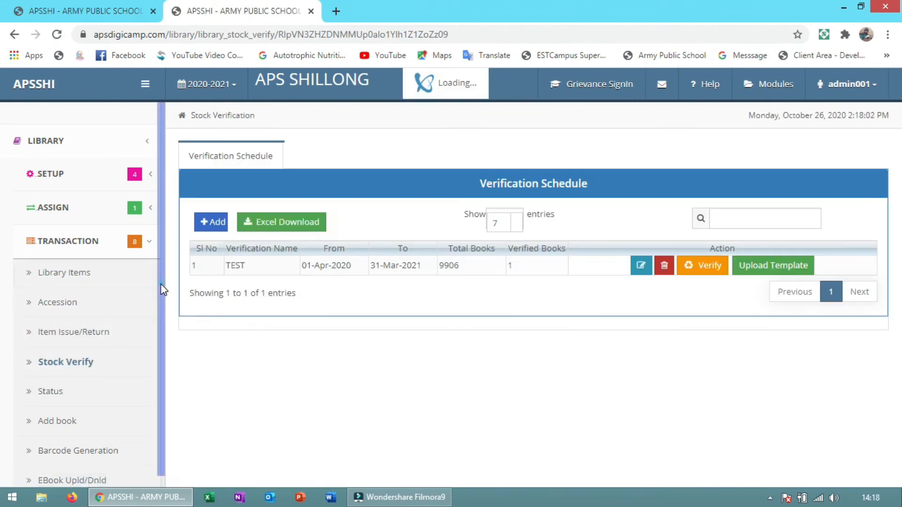
scroll(160, 324, "down", 1)
left_click(73, 342)
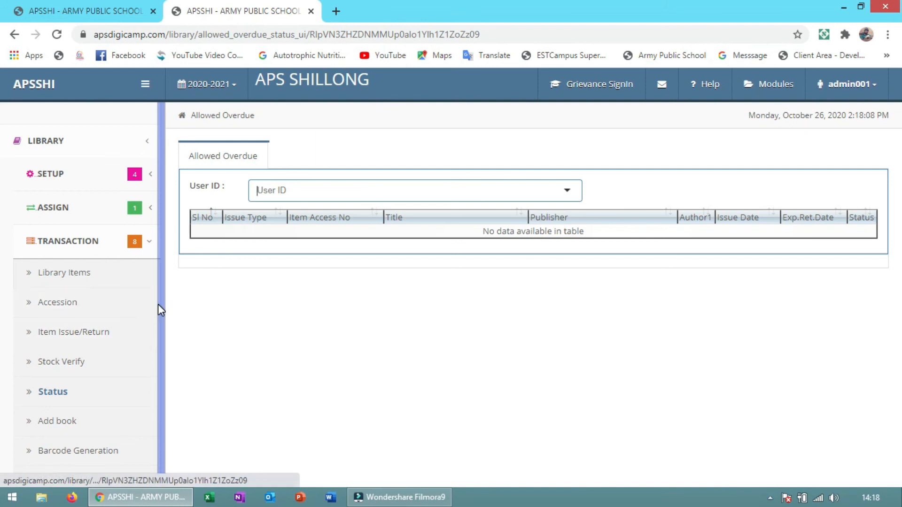
- Revisit the page for adding book details and the barcode generation page
left_click_drag(158, 303, 160, 379)
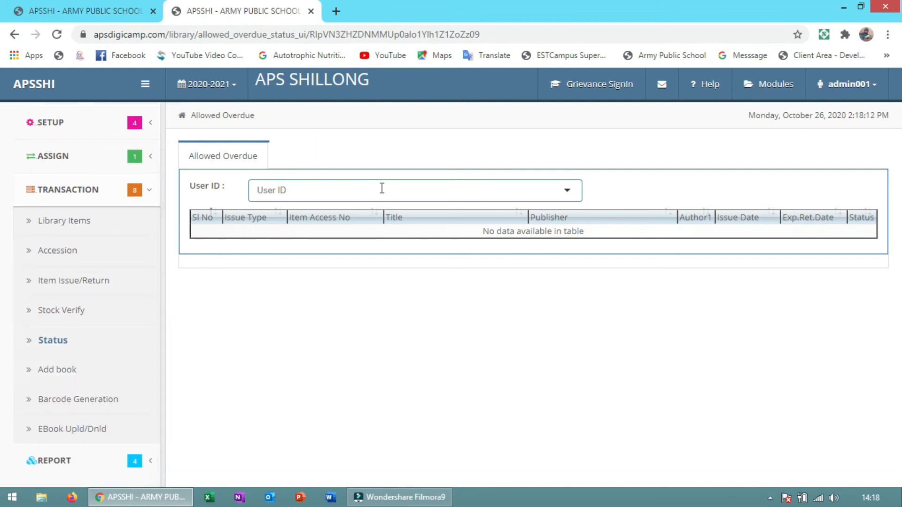
left_click(96, 373)
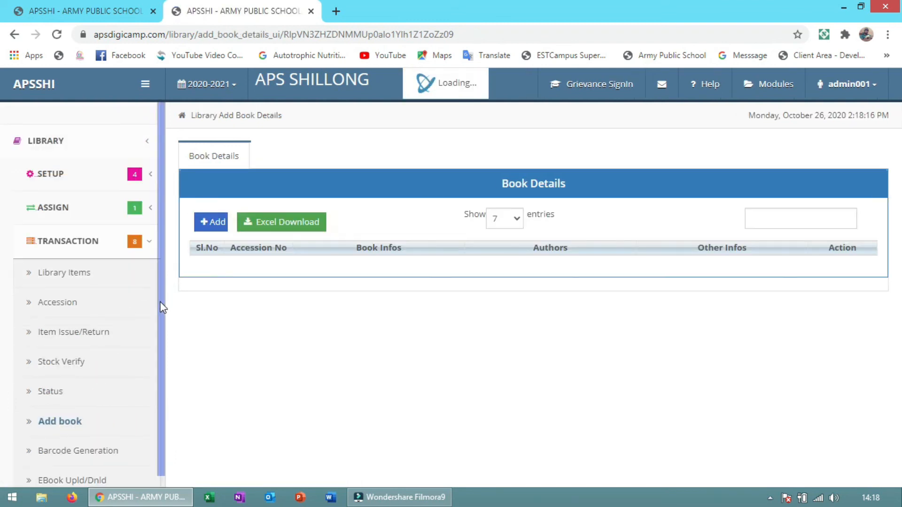
left_click_drag(161, 306, 151, 422)
left_click(126, 413)
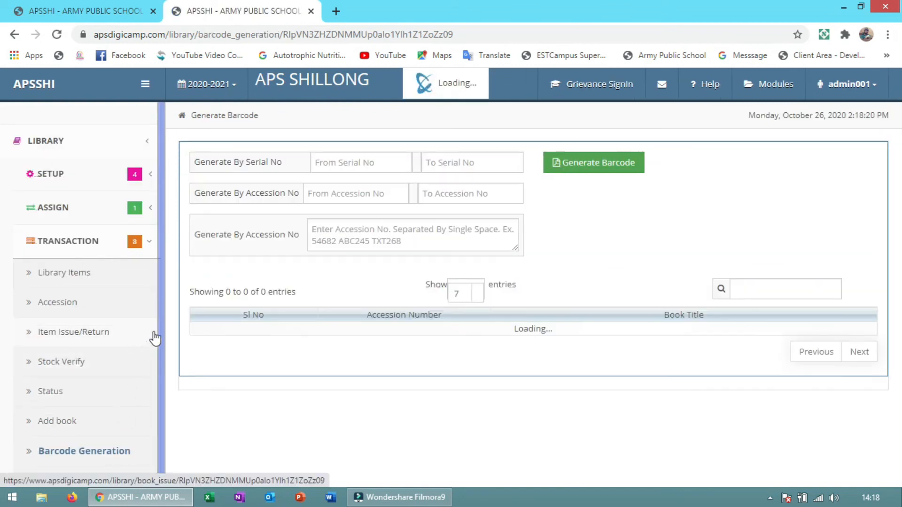
- Return to the library e-book upload page
left_click(157, 330)
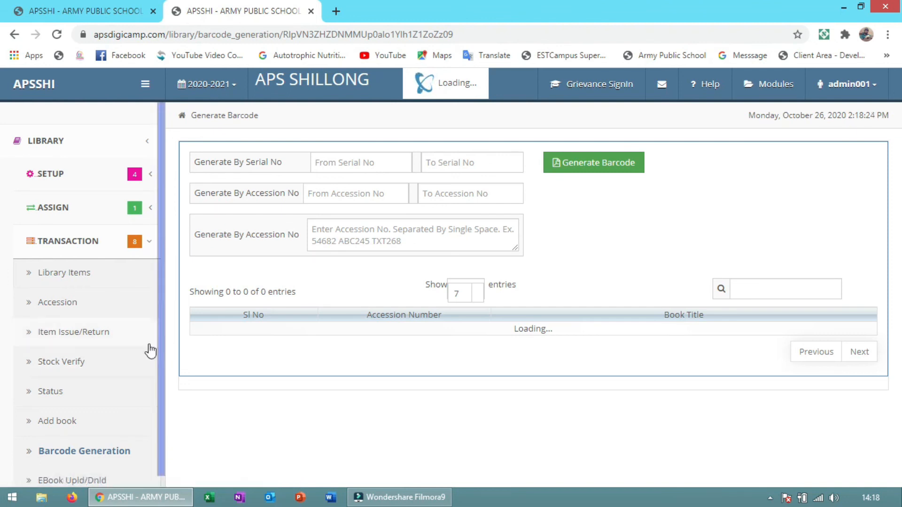
left_click_drag(160, 354, 155, 425)
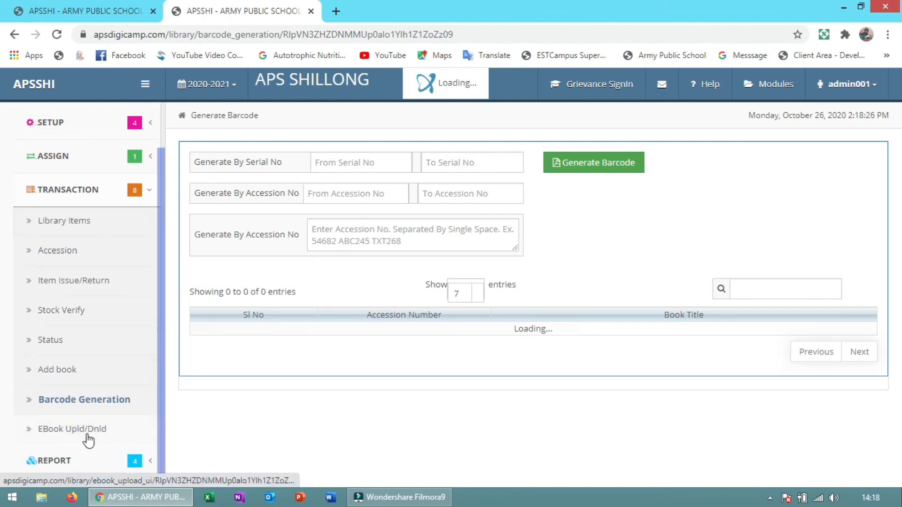
left_click(64, 434)
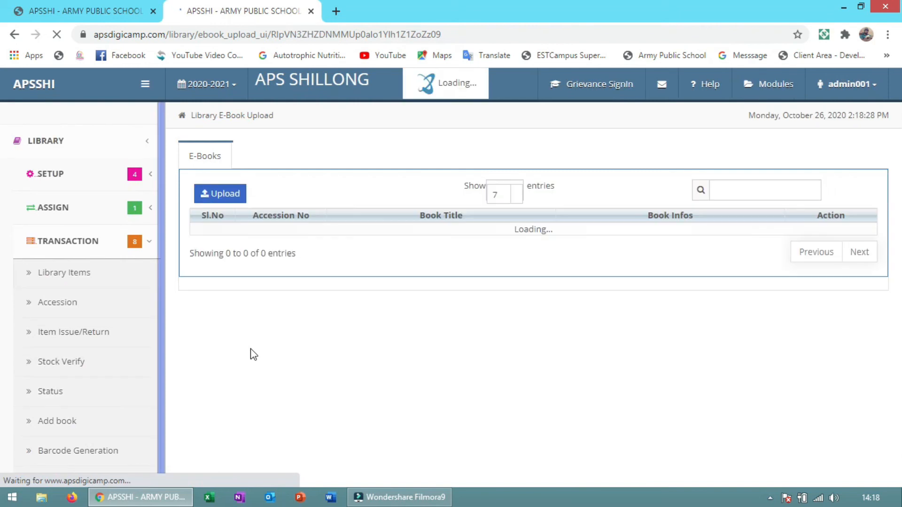